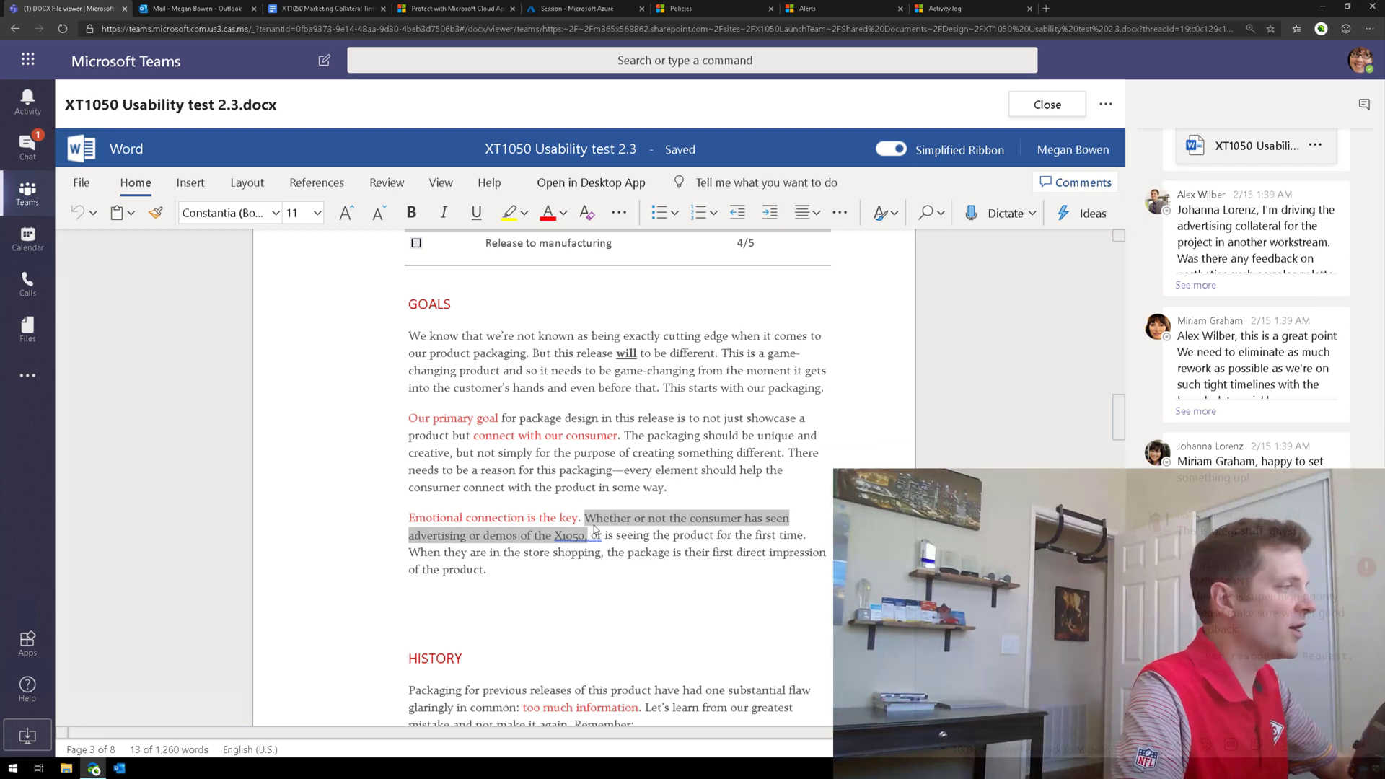
{"action": "right_click", "coordinate": [696, 520]}
{"action": "left_click", "coordinate": [754, 553]}
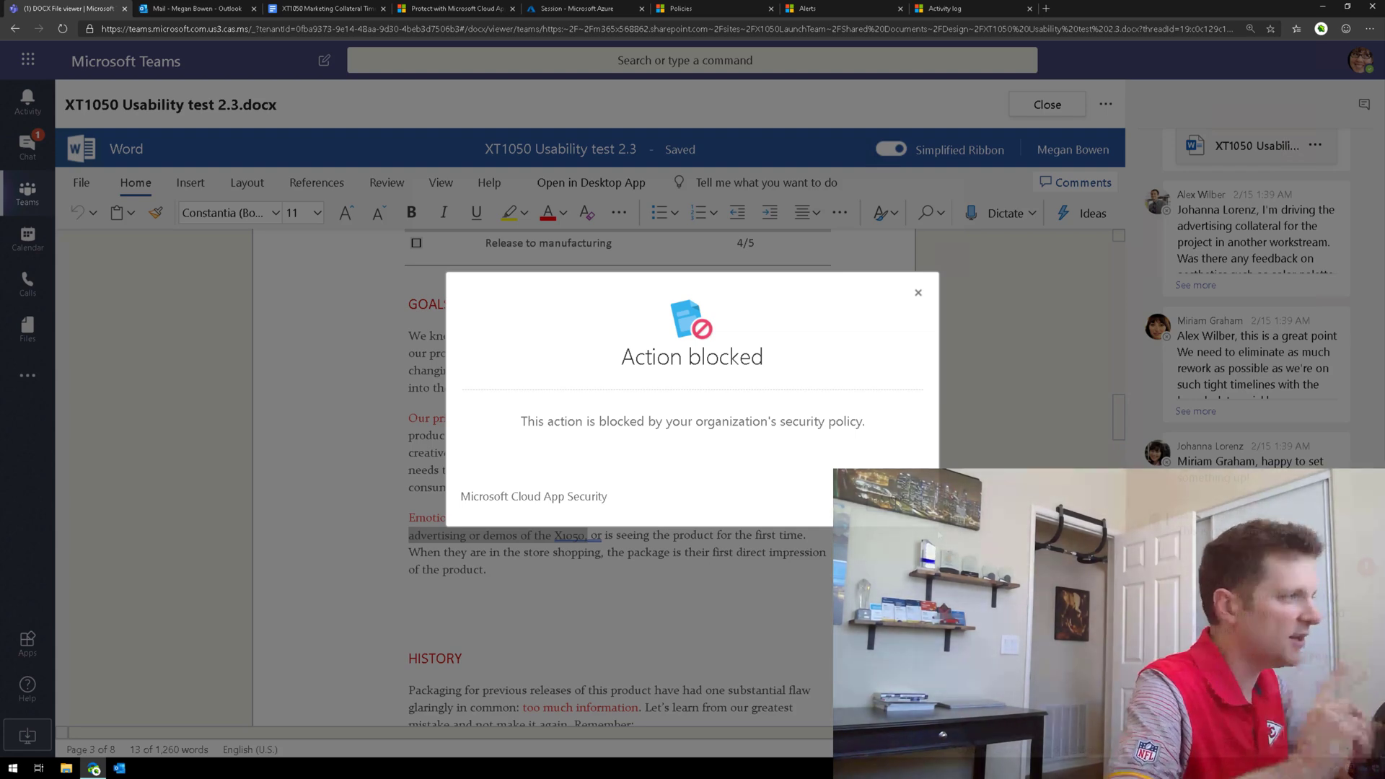
{"action": "left_click", "coordinate": [633, 531]}
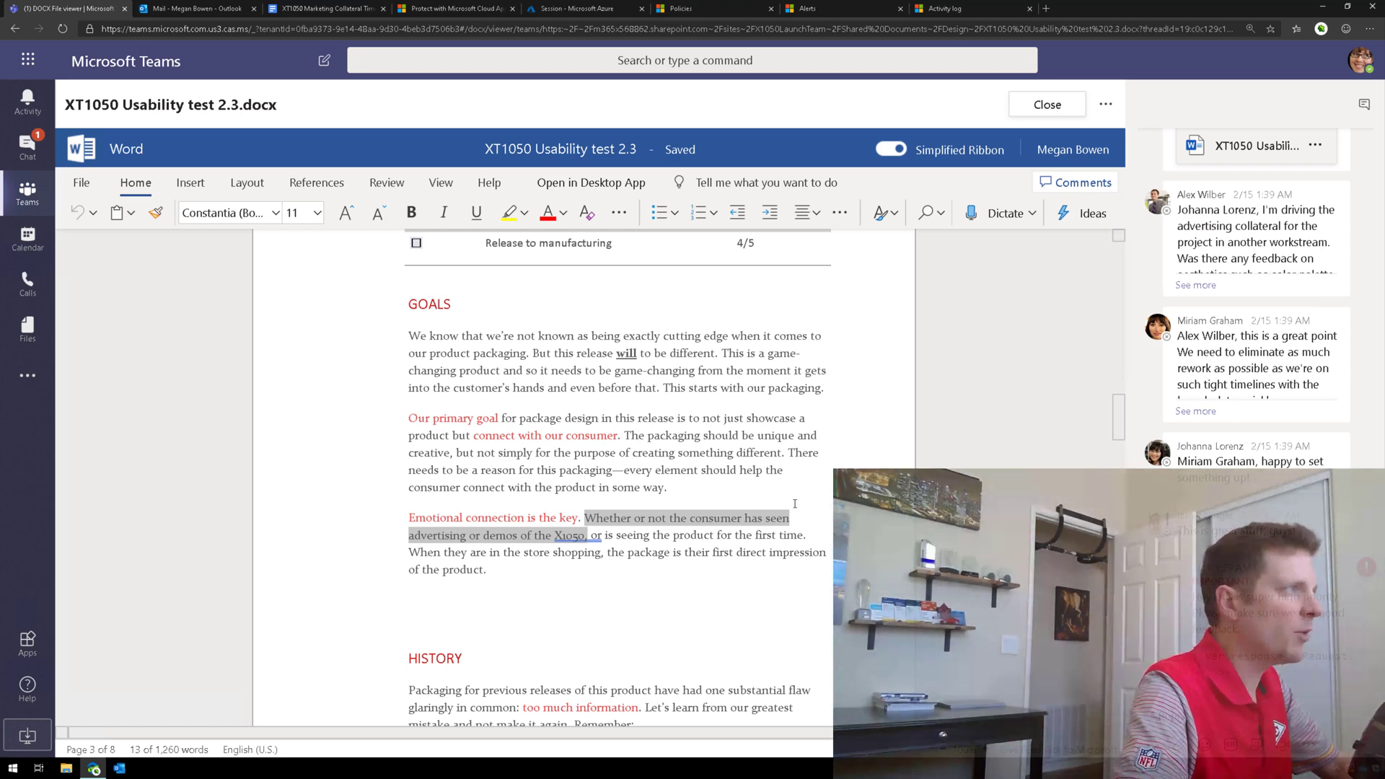
- Try downloading a copy of XT1050 Usability test 2.3.docx from Teams and dismiss the 'Download blocked' notice
{"action": "left_click", "coordinate": [82, 184]}
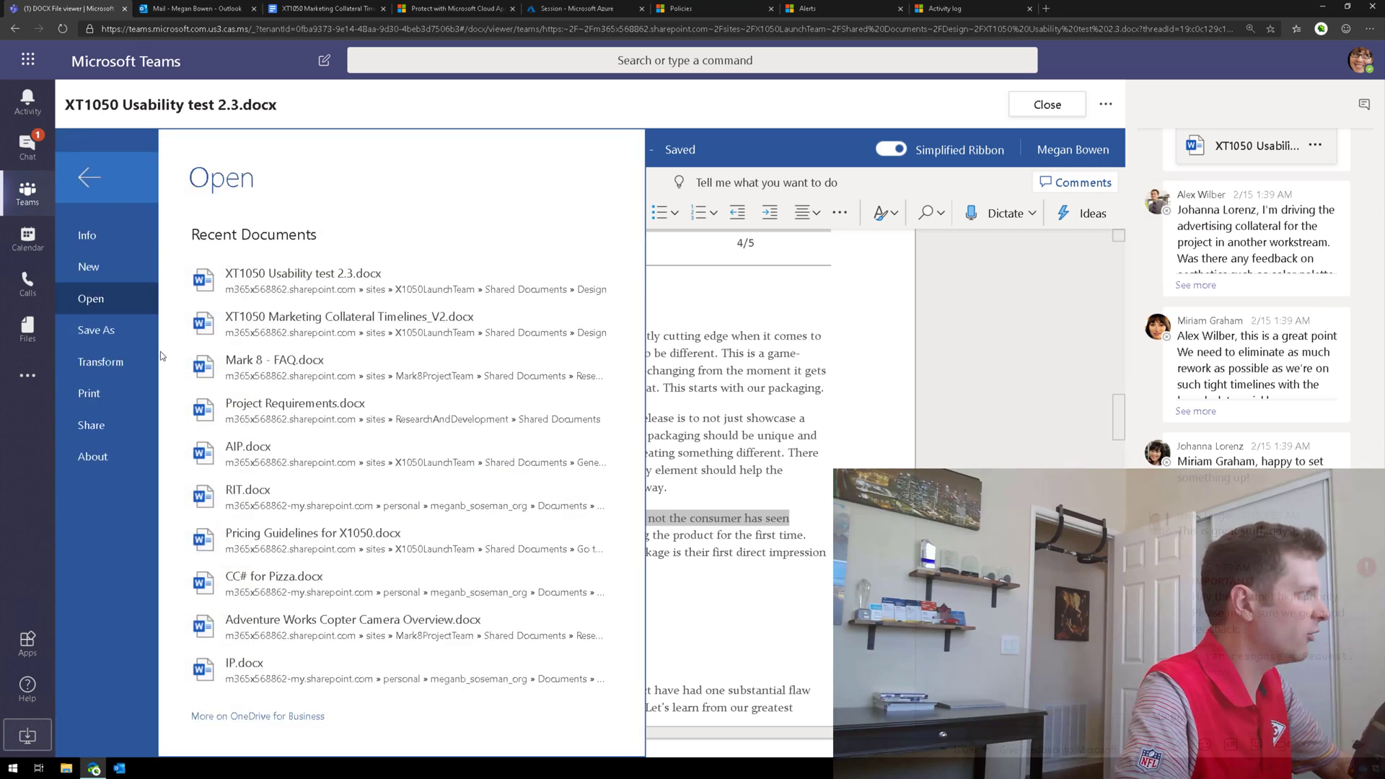
{"action": "left_click", "coordinate": [118, 343]}
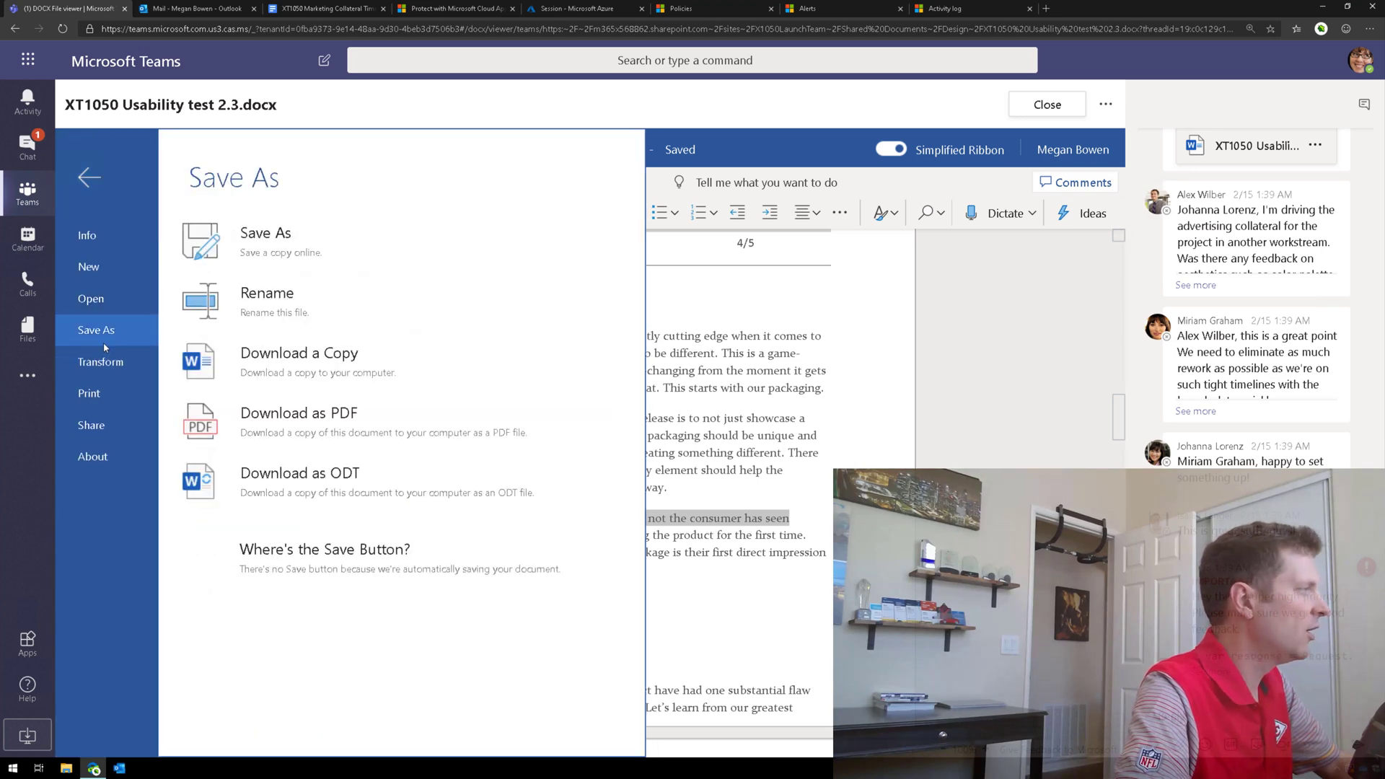
{"action": "left_click", "coordinate": [204, 374]}
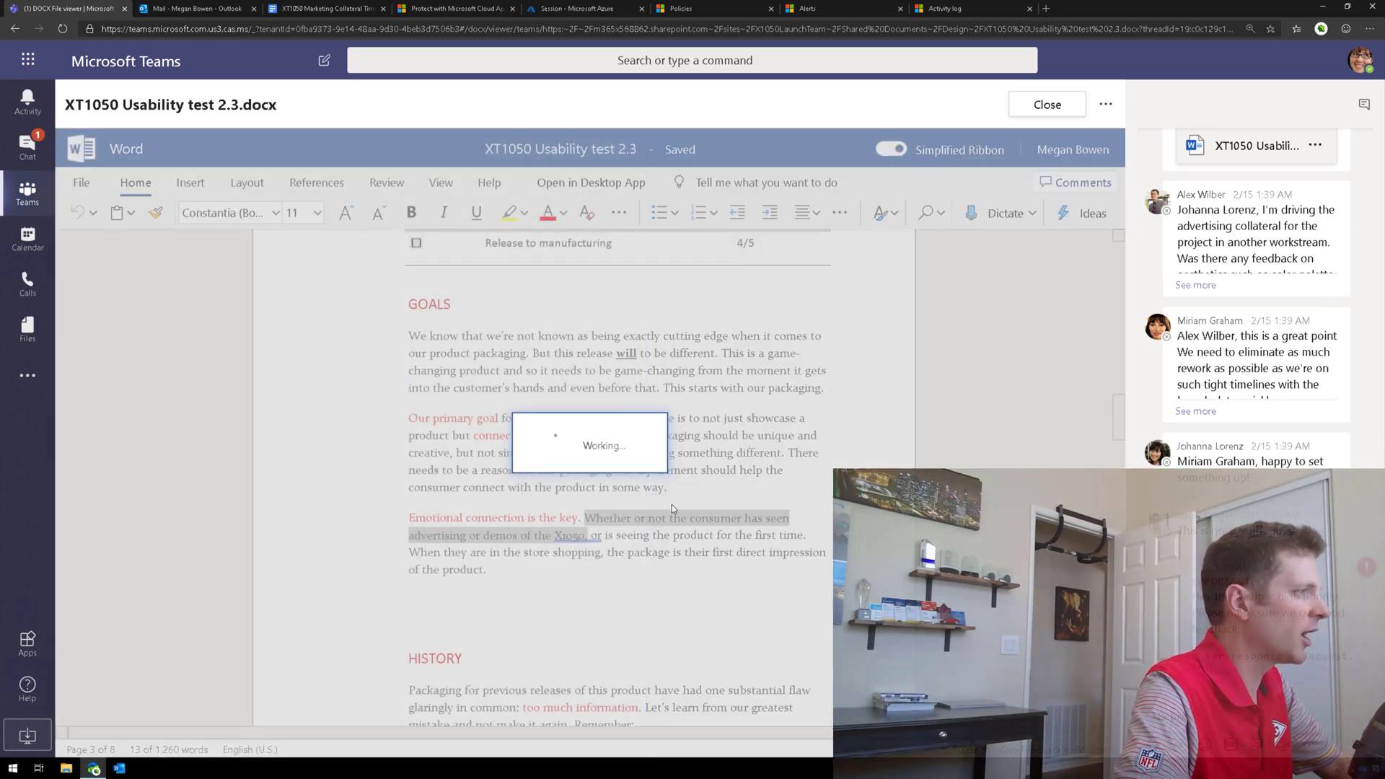
{"action": "left_click", "coordinate": [664, 489]}
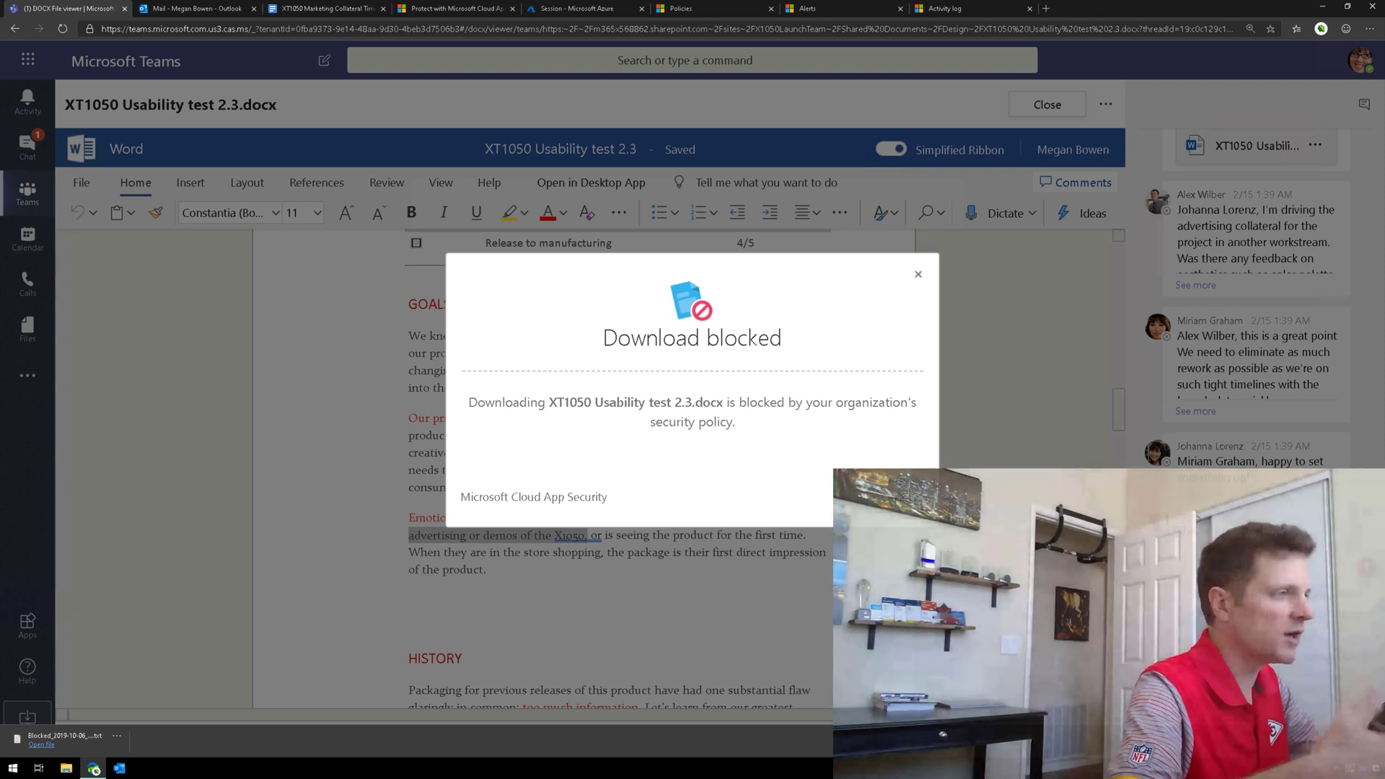
{"action": "key", "text": "Escape"}
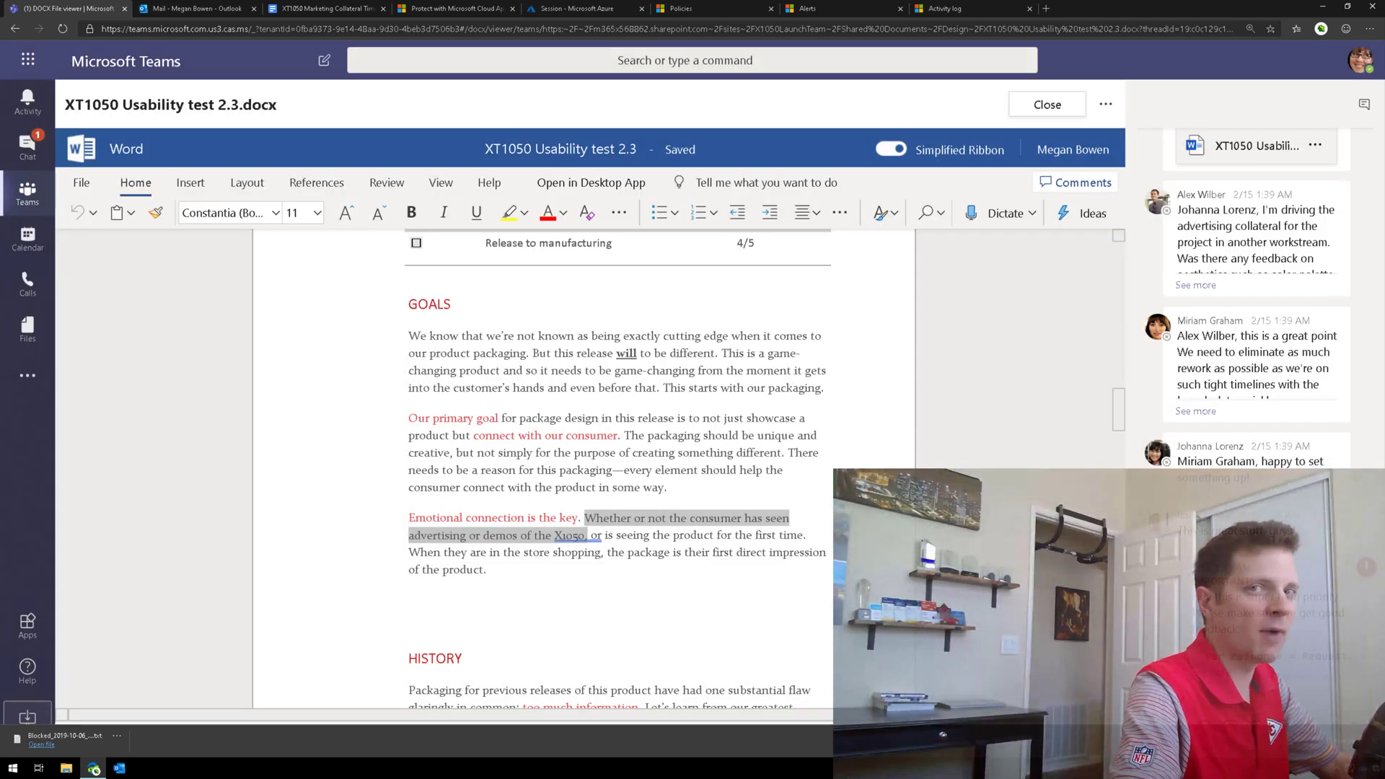
- Download the XT1050 Marketing Collateral Timelines_V2.docx attachment in Outlook and read the Blocked .txt notice in Notepad
{"action": "left_click", "coordinate": [173, 10]}
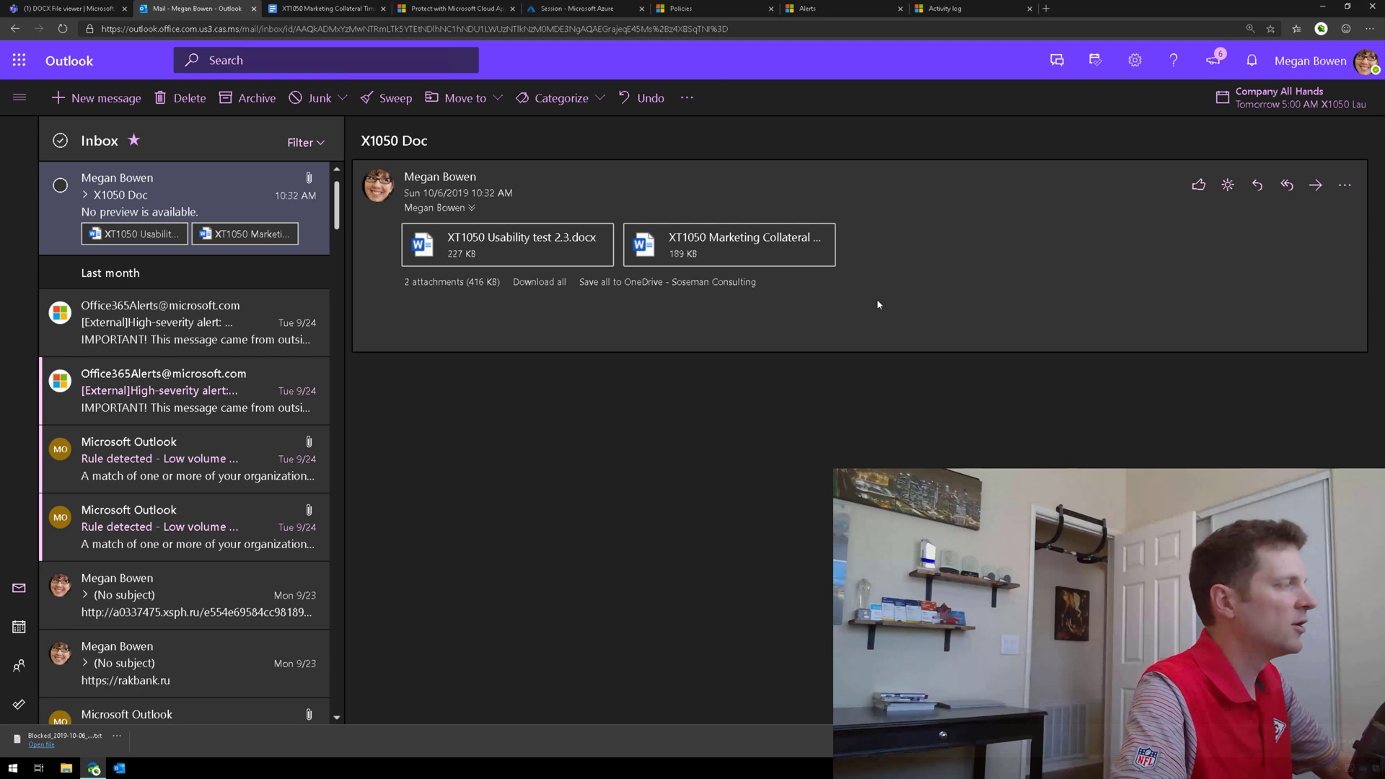
{"action": "left_click", "coordinate": [804, 256]}
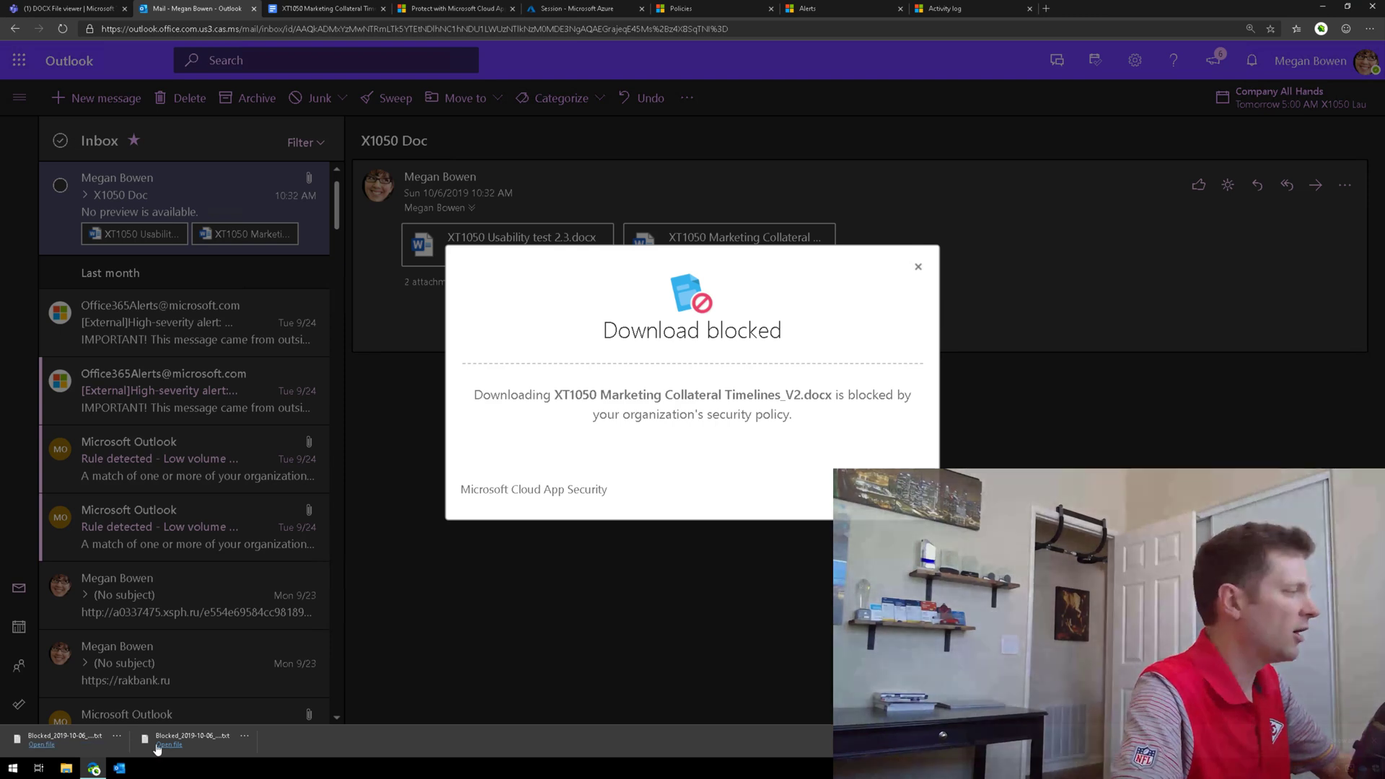
{"action": "left_click", "coordinate": [53, 743]}
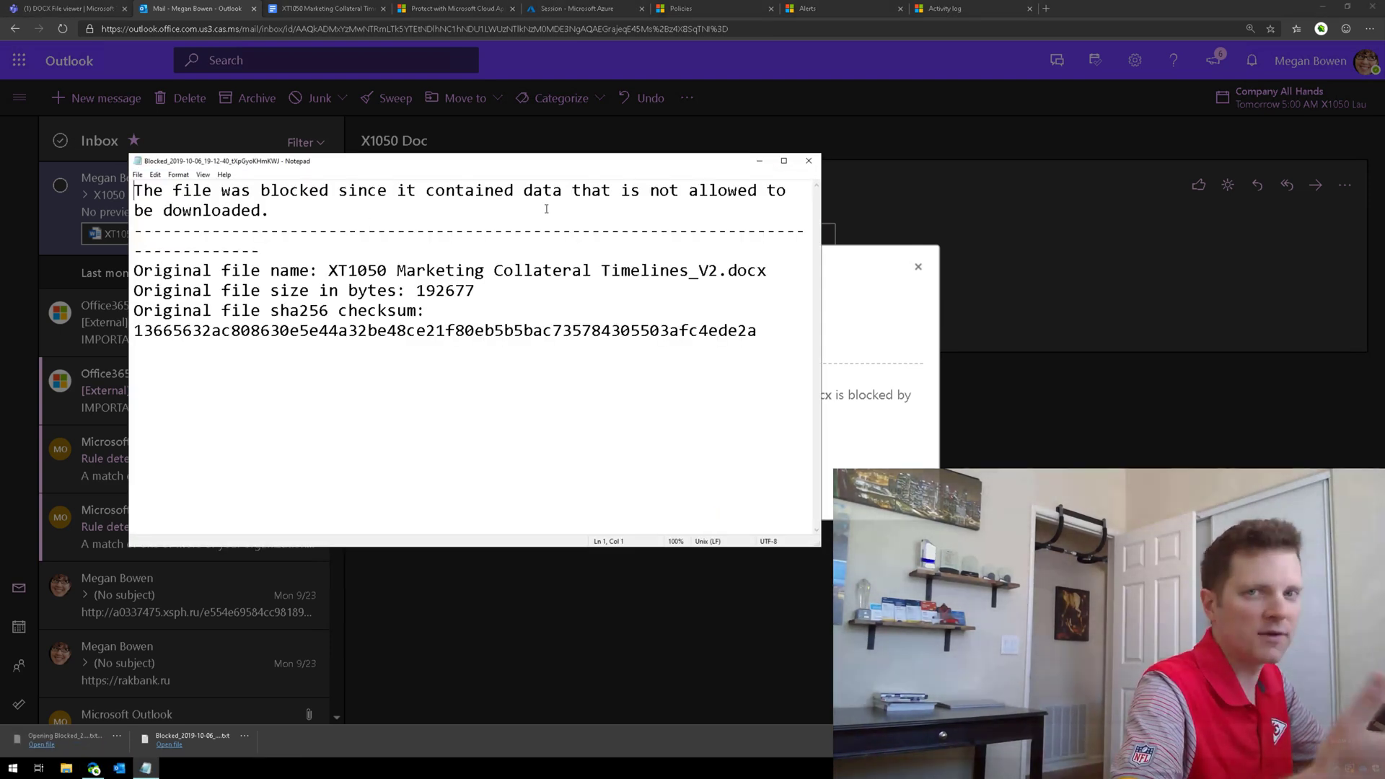
{"action": "left_click", "coordinate": [808, 160]}
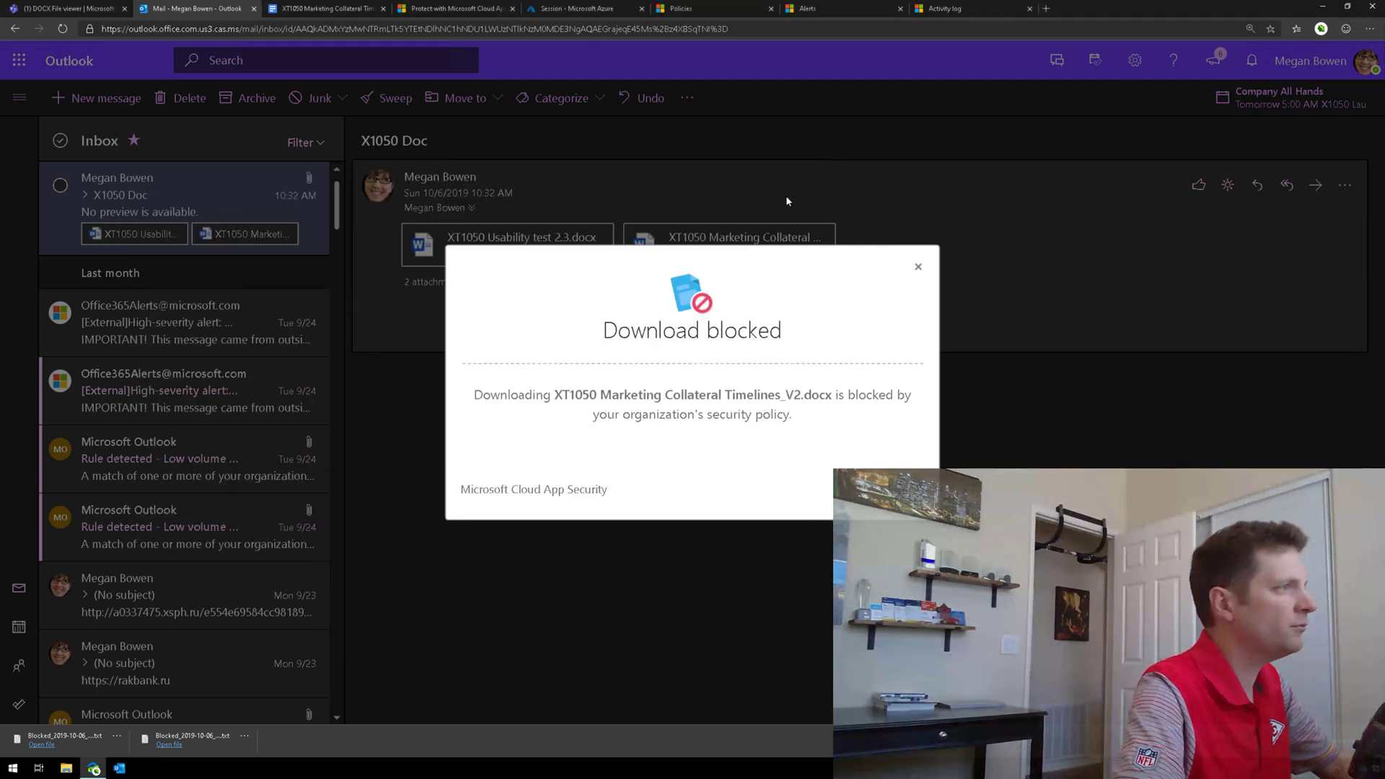
{"action": "left_click", "coordinate": [310, 12]}
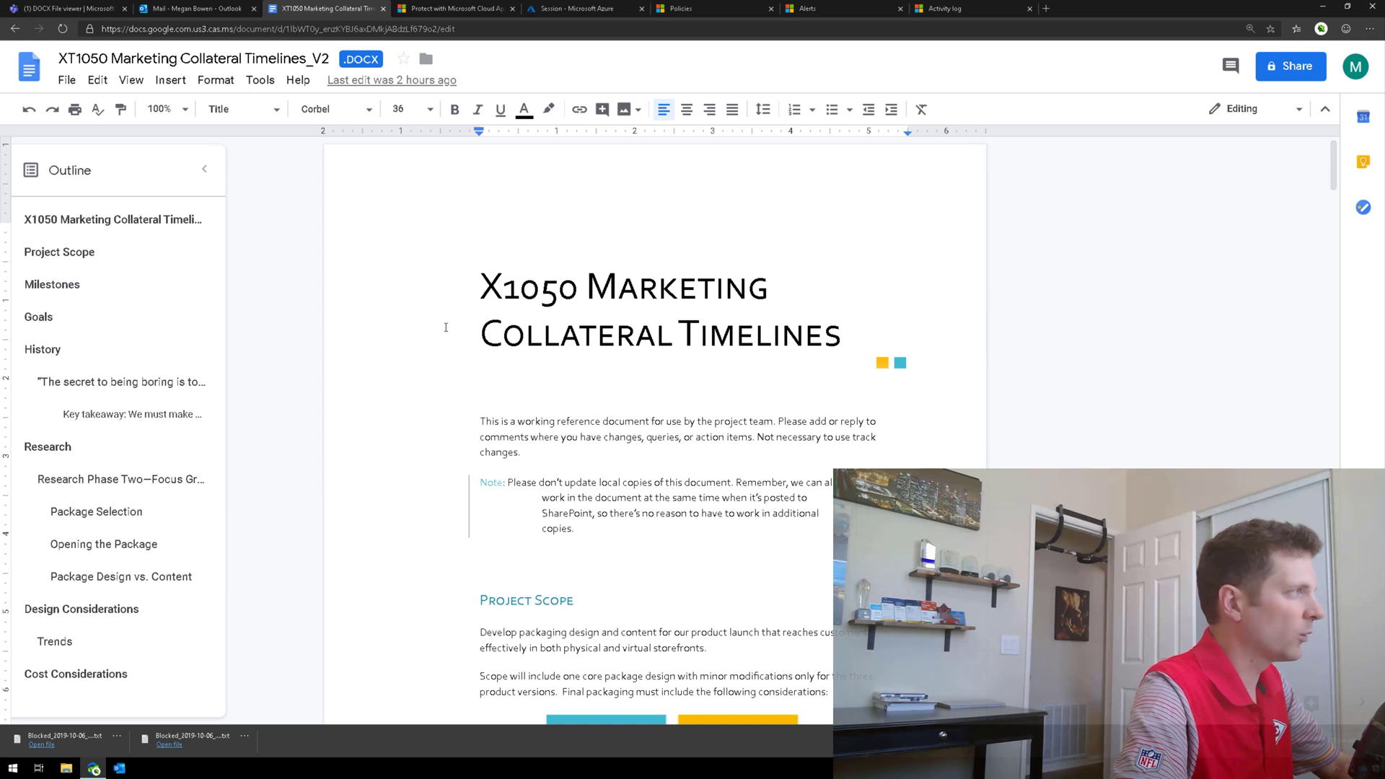
- Try downloading XT1050 Marketing Collateral Timelines_V2 as Microsoft Word (.docx) and dismiss the blocked notice
{"action": "left_click", "coordinate": [67, 80]}
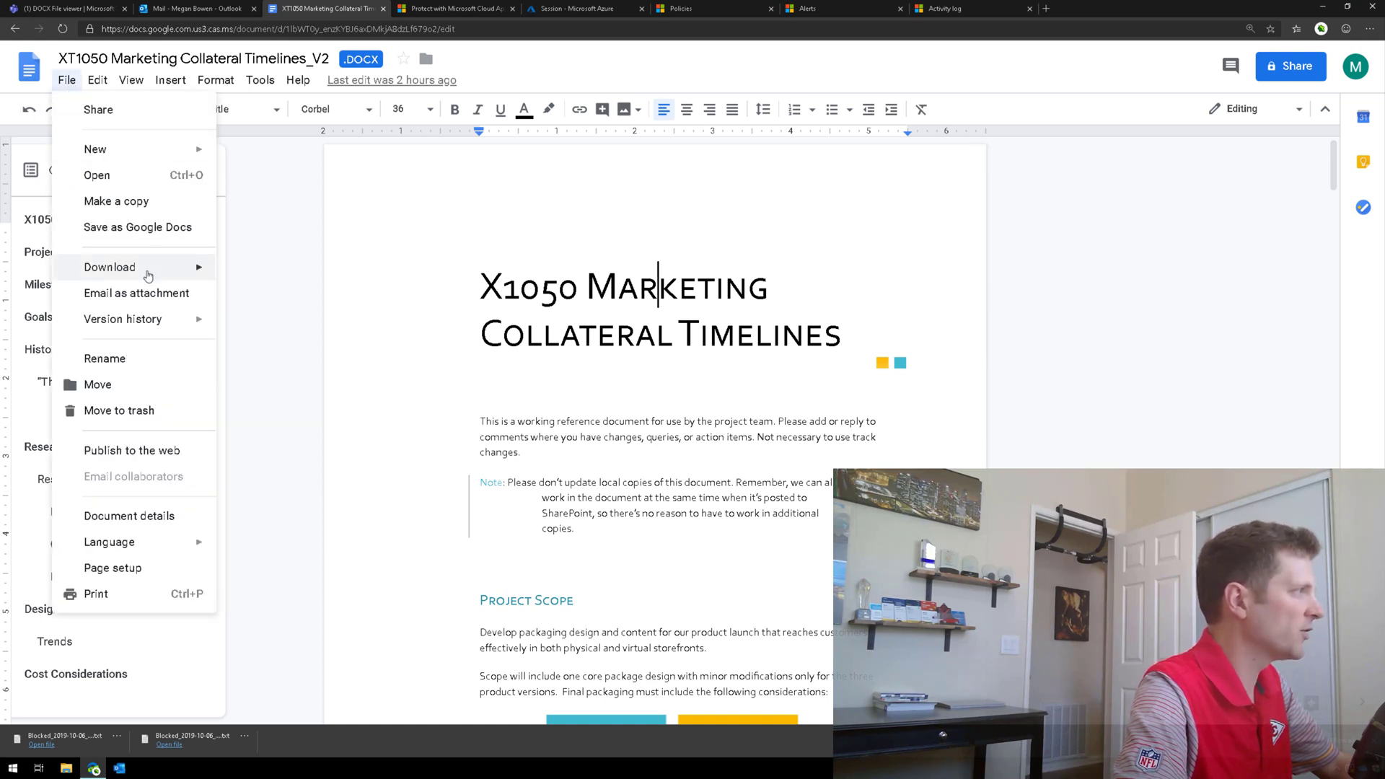
{"action": "mouse_move", "coordinate": [144, 273]}
{"action": "left_click", "coordinate": [321, 274]}
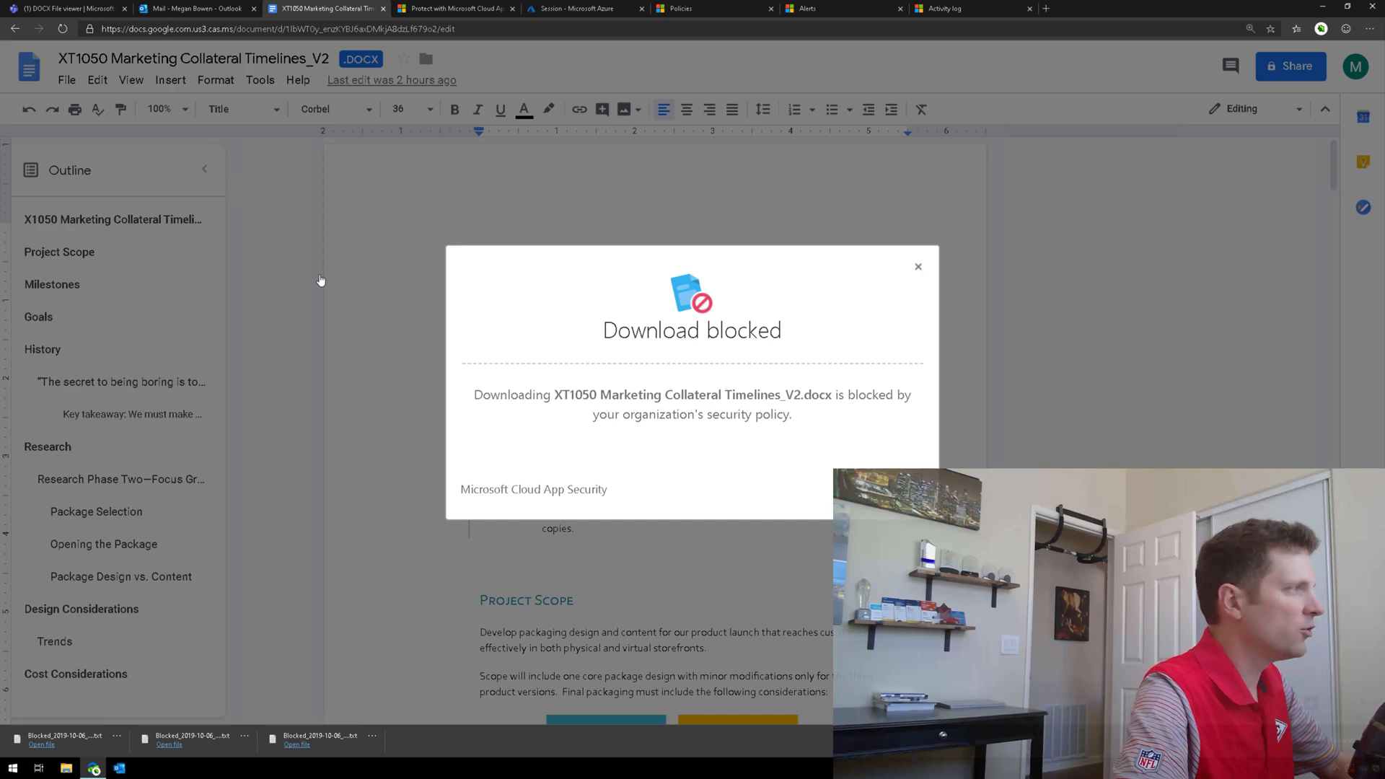
{"action": "key", "text": "Escape"}
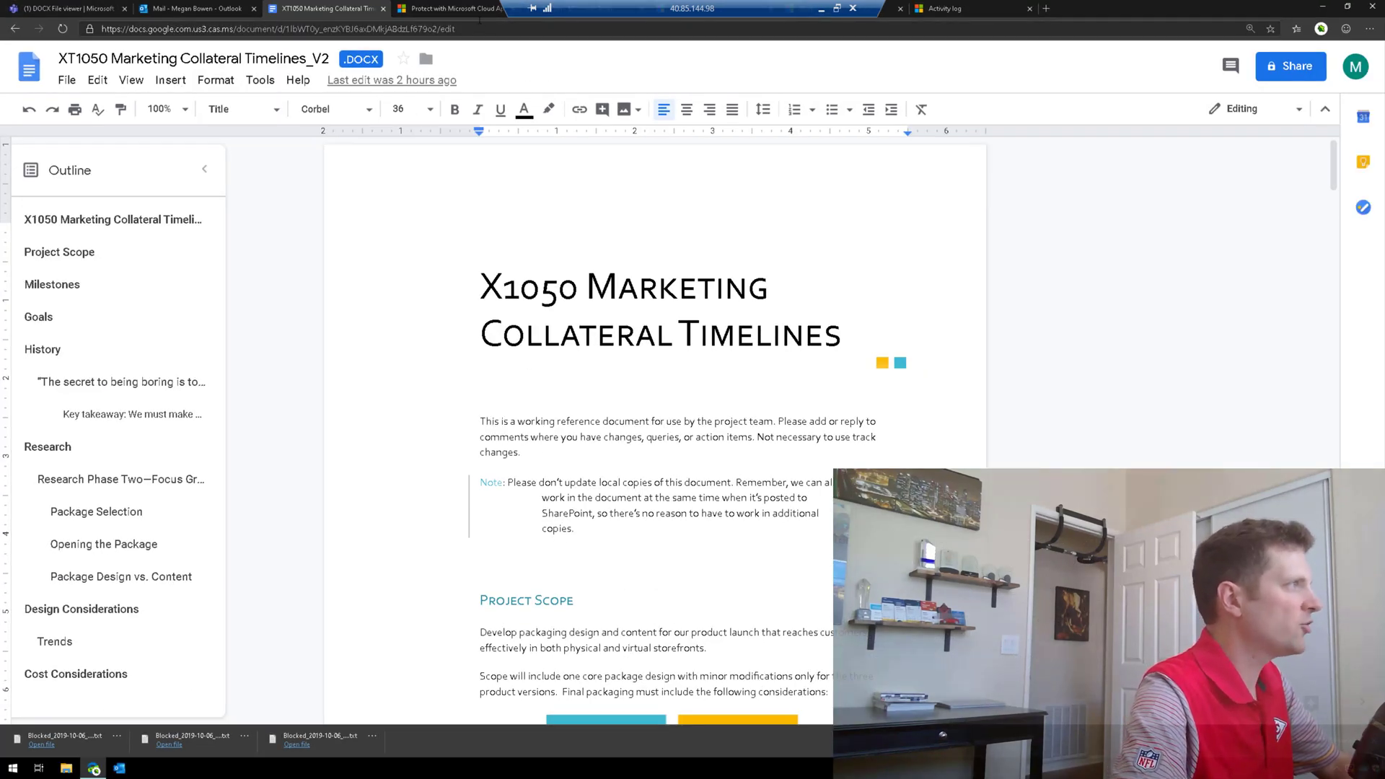
- Scroll the 'Protect with Microsoft Cloud App Security' article down to its featured apps list
{"action": "left_click", "coordinate": [447, 8]}
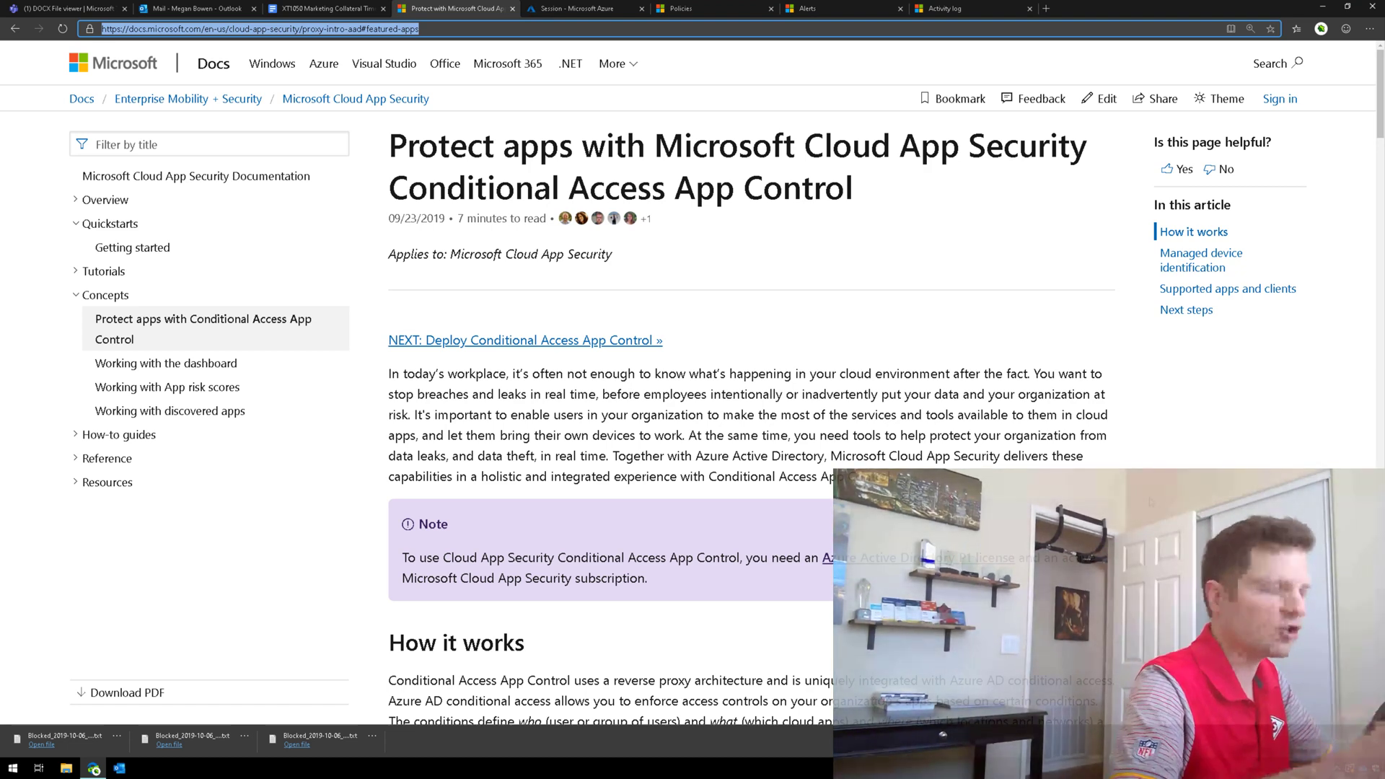
{"action": "scroll", "coordinate": [751, 404], "scroll_direction": "down", "scroll_amount": 10}
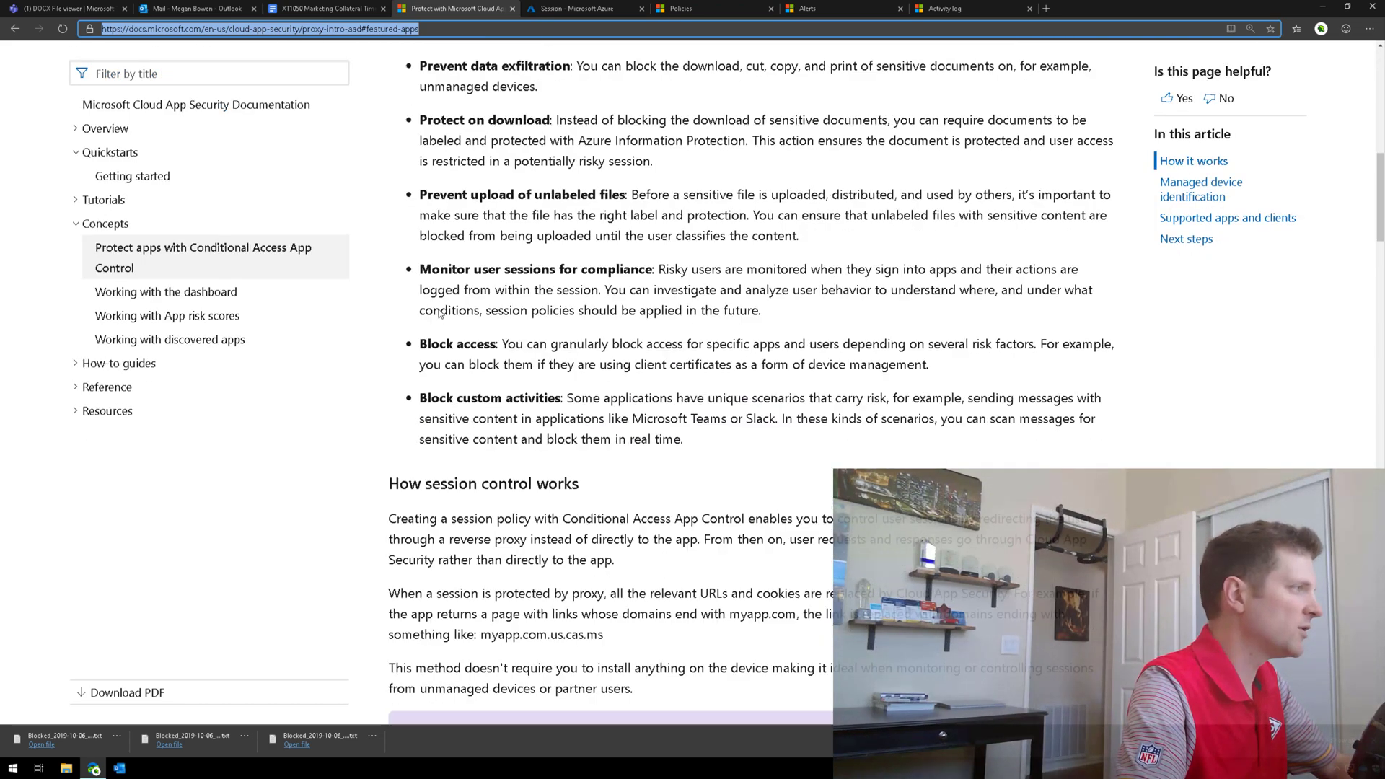
{"action": "scroll", "coordinate": [840, 427], "scroll_direction": "down", "scroll_amount": 20}
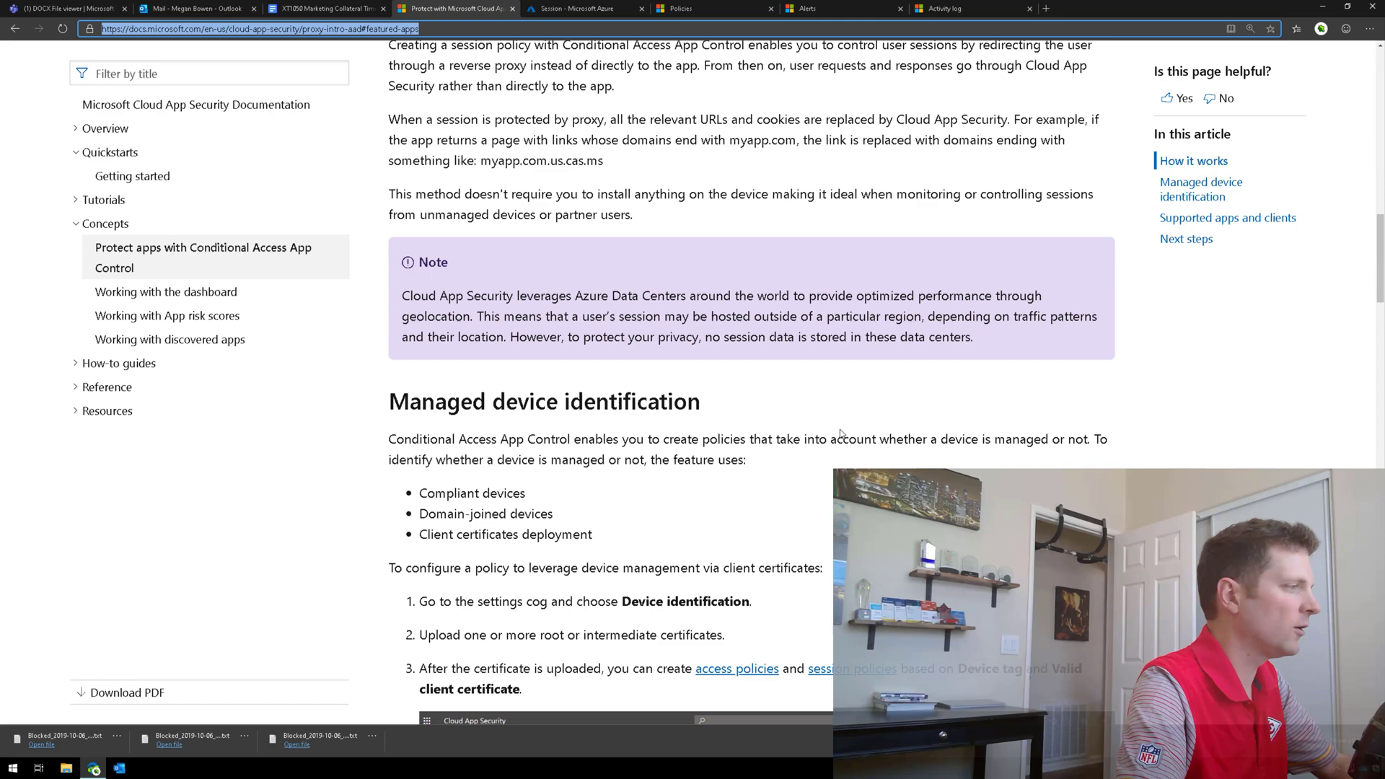
{"action": "scroll", "coordinate": [840, 432], "scroll_direction": "down", "scroll_amount": 15}
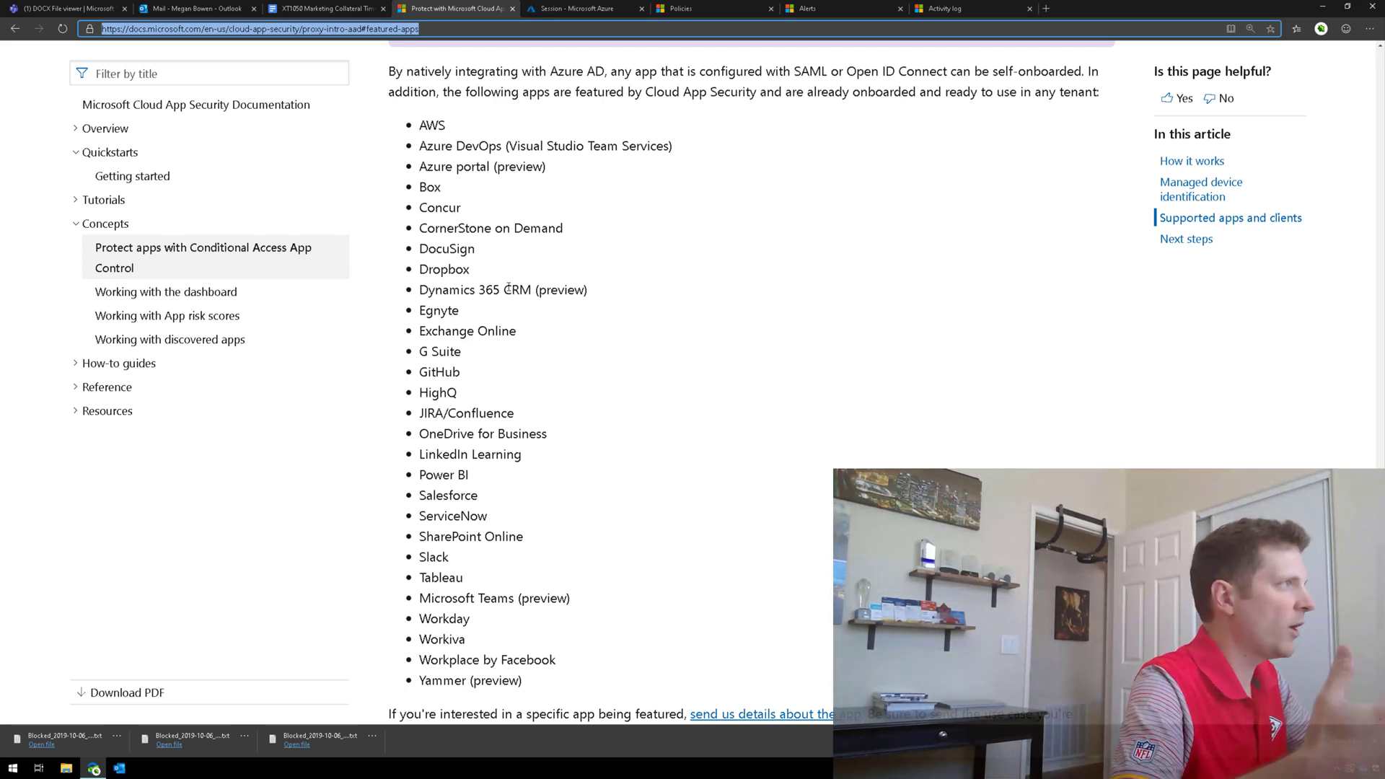
- Review the Azure conditional access policy's Cloud apps, Grant and Session settings, then view the policies list
{"action": "left_click", "coordinate": [597, 13]}
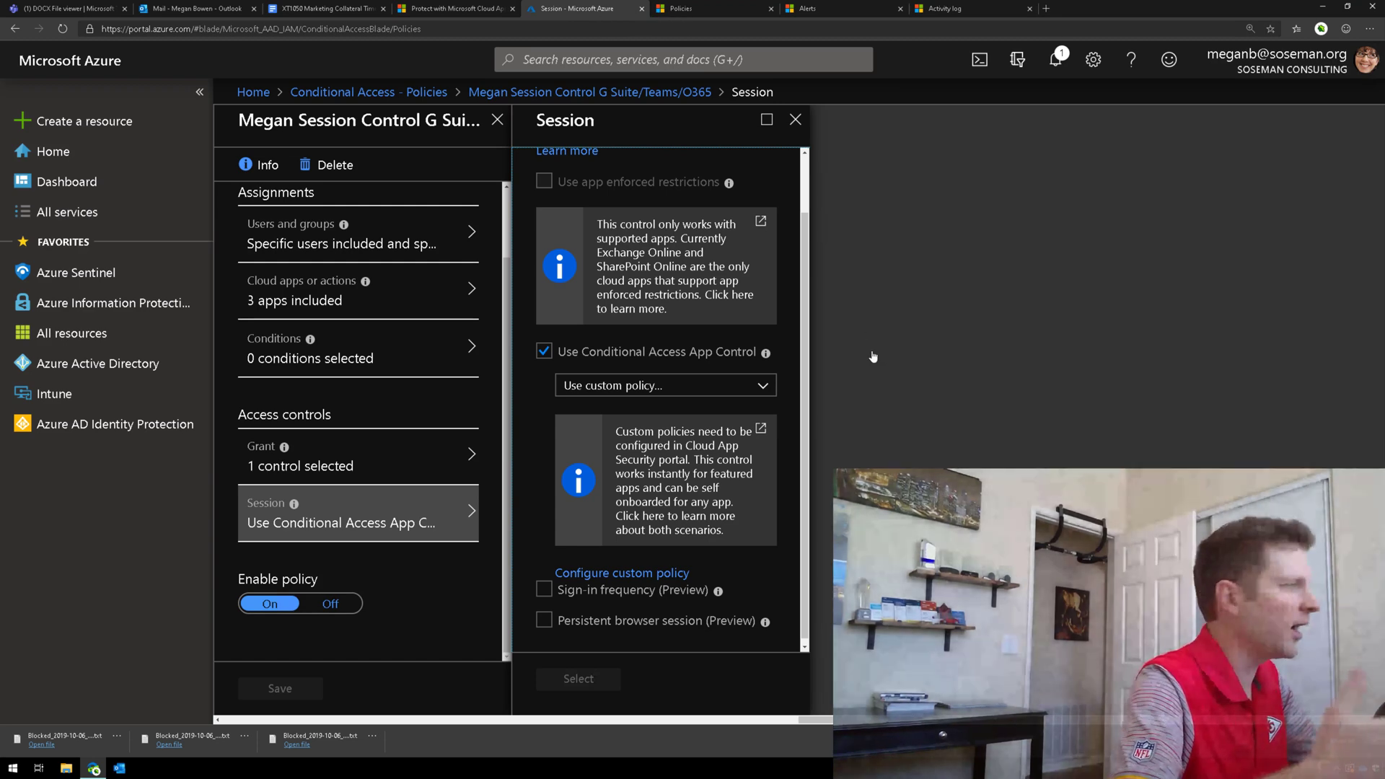
{"action": "left_click", "coordinate": [378, 298]}
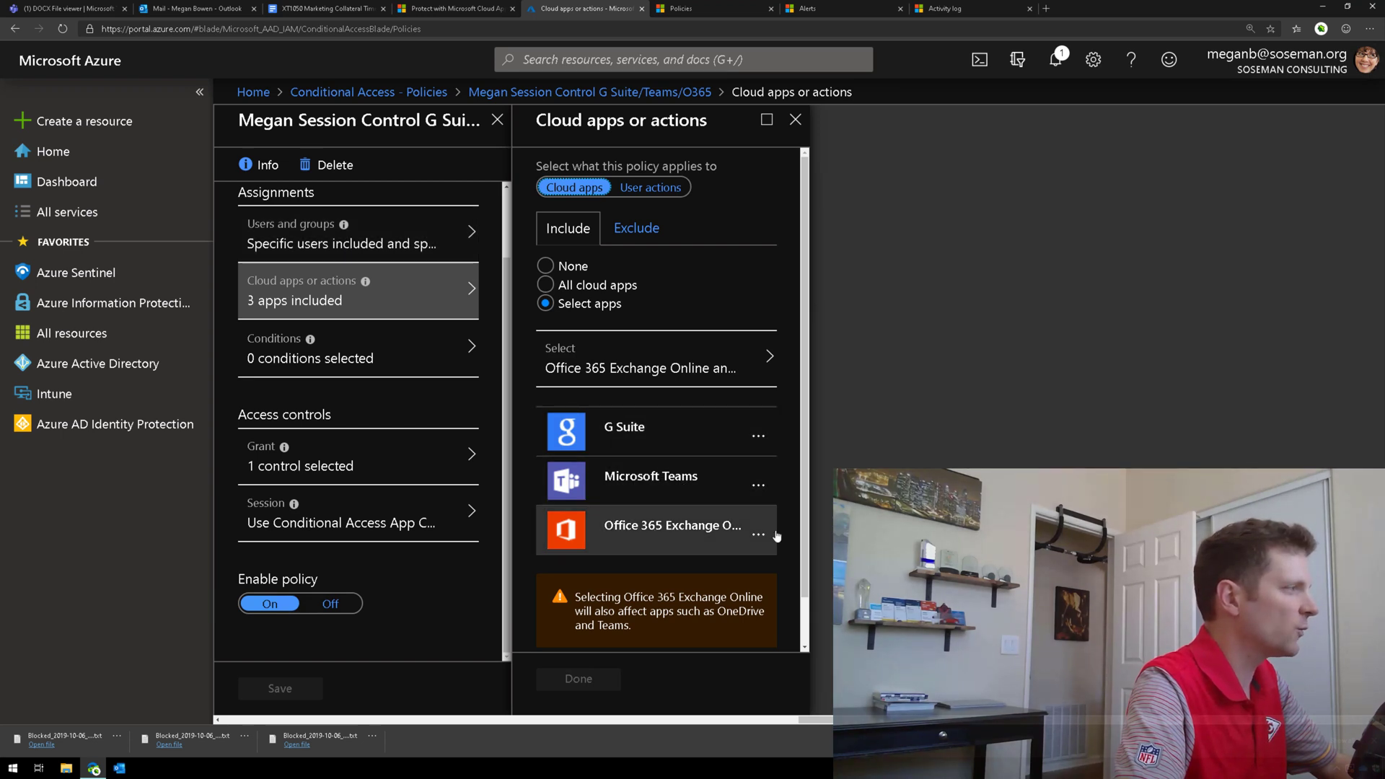
{"action": "left_click", "coordinate": [346, 461]}
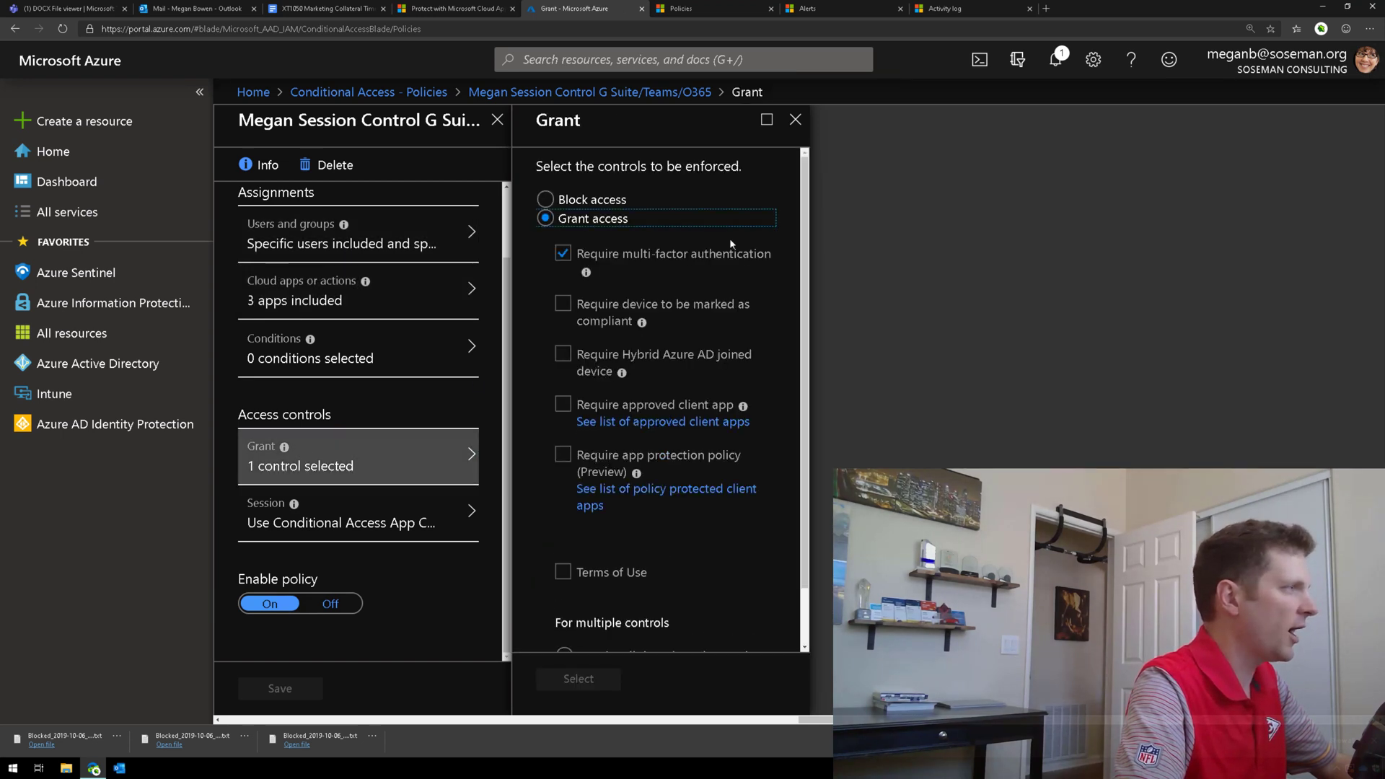
{"action": "left_click", "coordinate": [367, 532]}
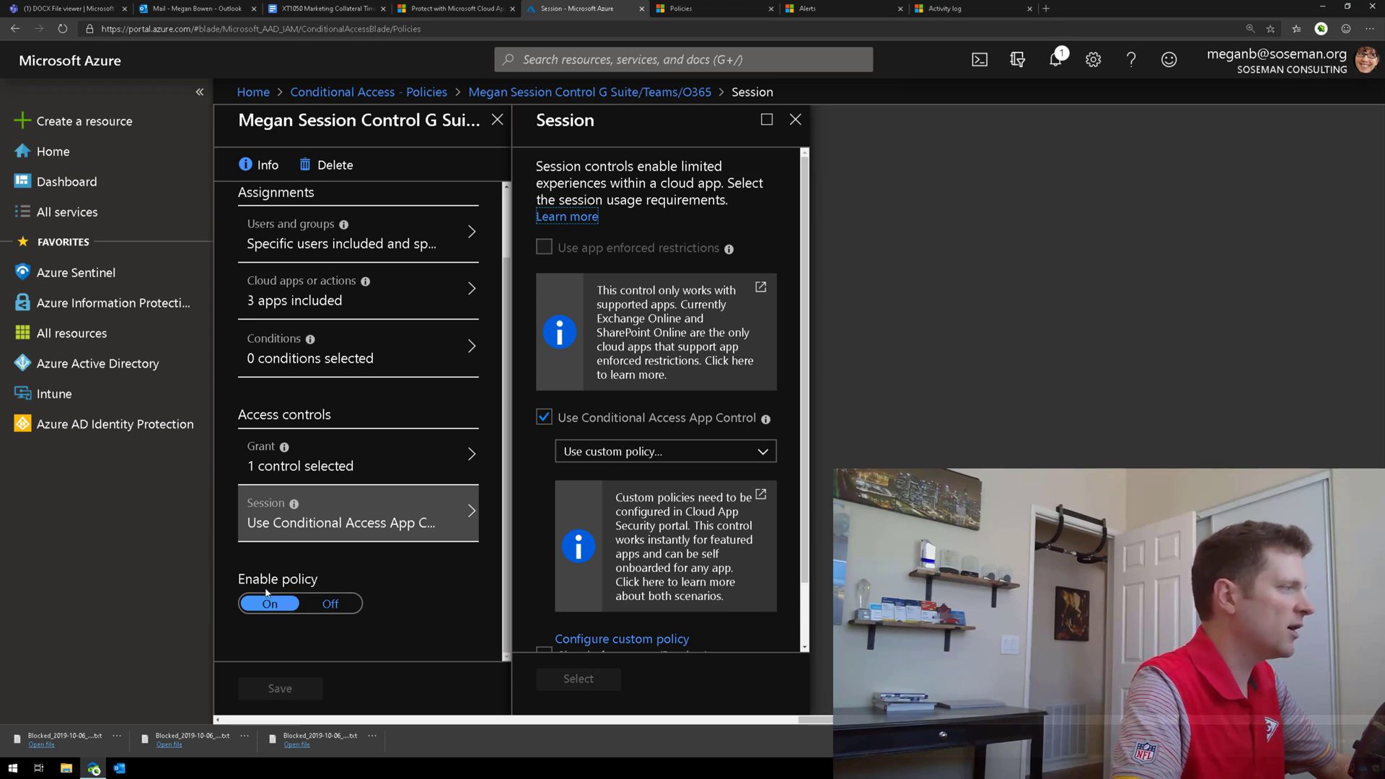
{"action": "left_click", "coordinate": [722, 10]}
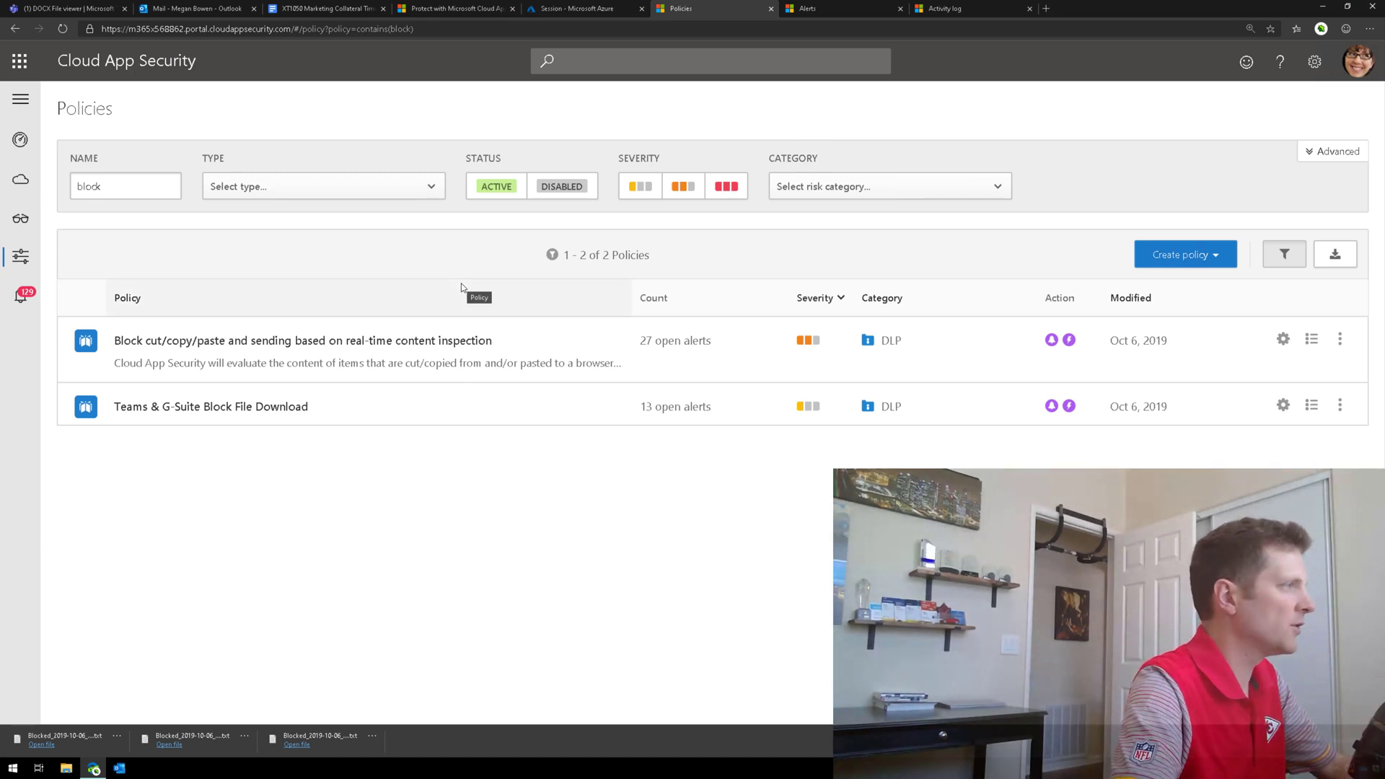
- Open the cut/copy/paste session policy and review its blocked activity types and covered apps
{"action": "left_click", "coordinate": [439, 343]}
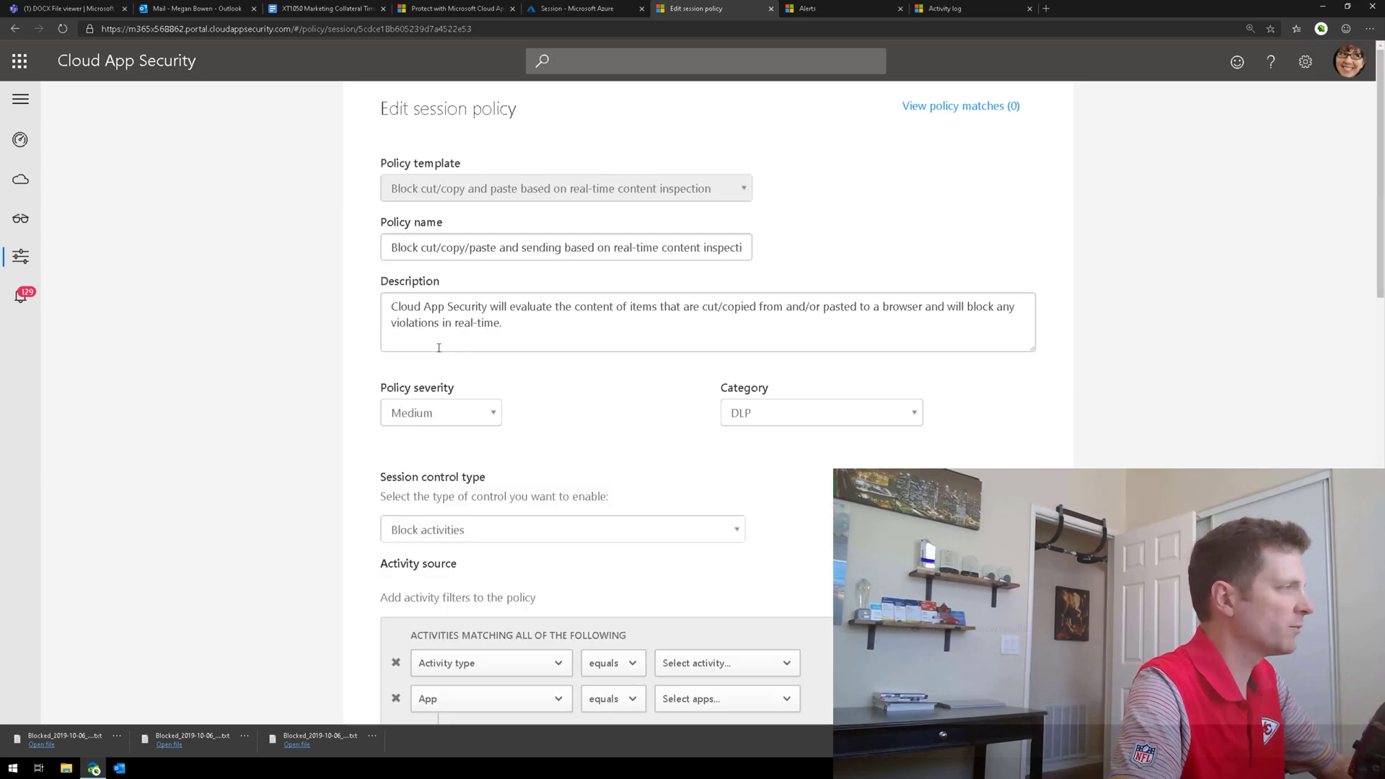
{"action": "scroll", "coordinate": [999, 435], "scroll_direction": "down", "scroll_amount": 3}
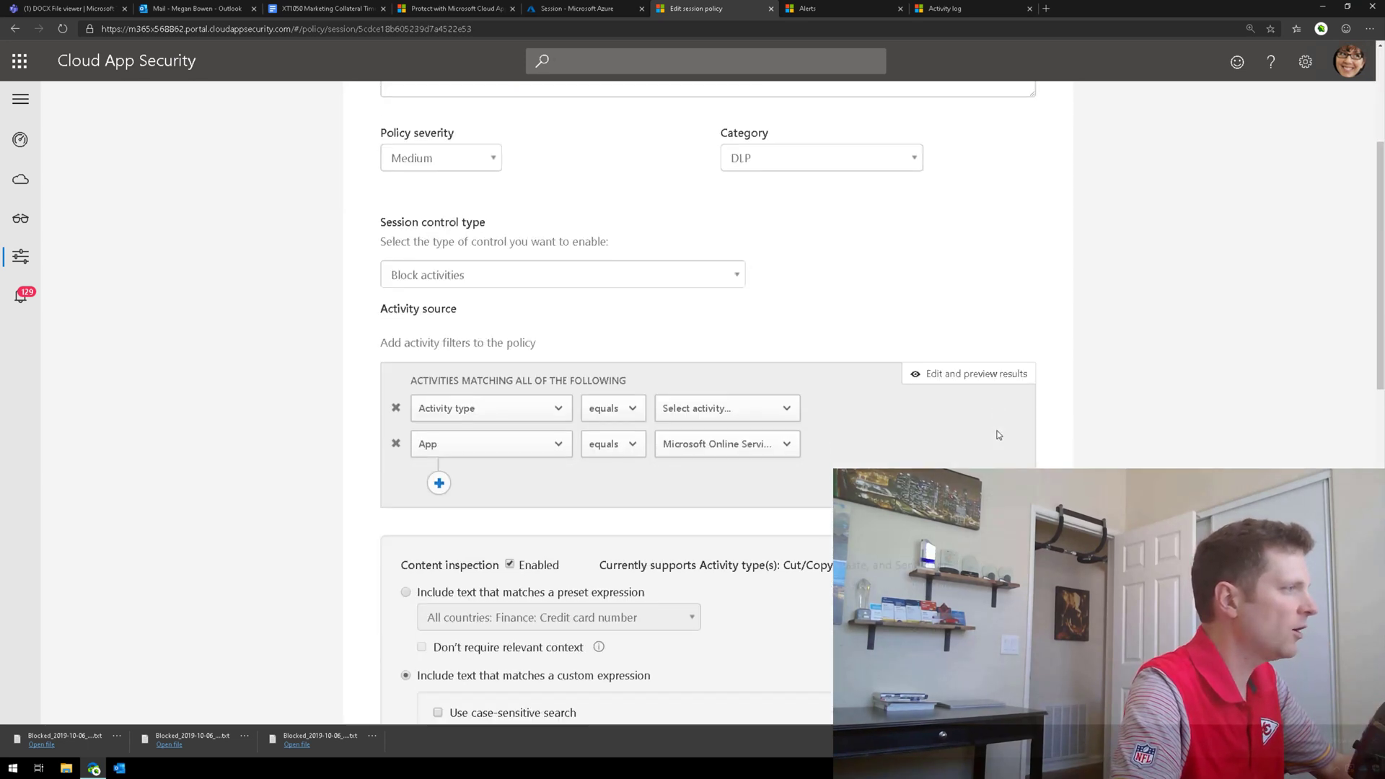
{"action": "left_click", "coordinate": [792, 416]}
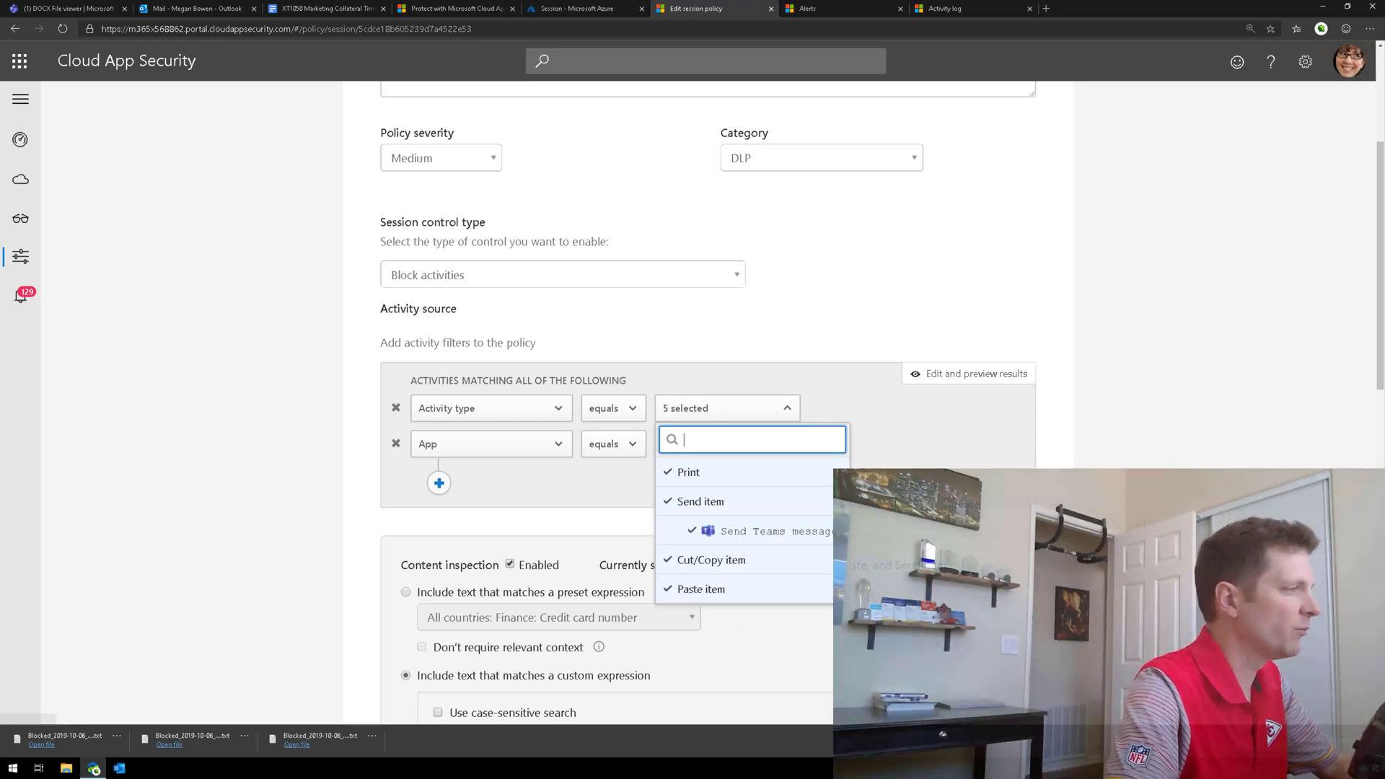
{"action": "left_click", "coordinate": [745, 623]}
{"action": "left_click", "coordinate": [723, 451]}
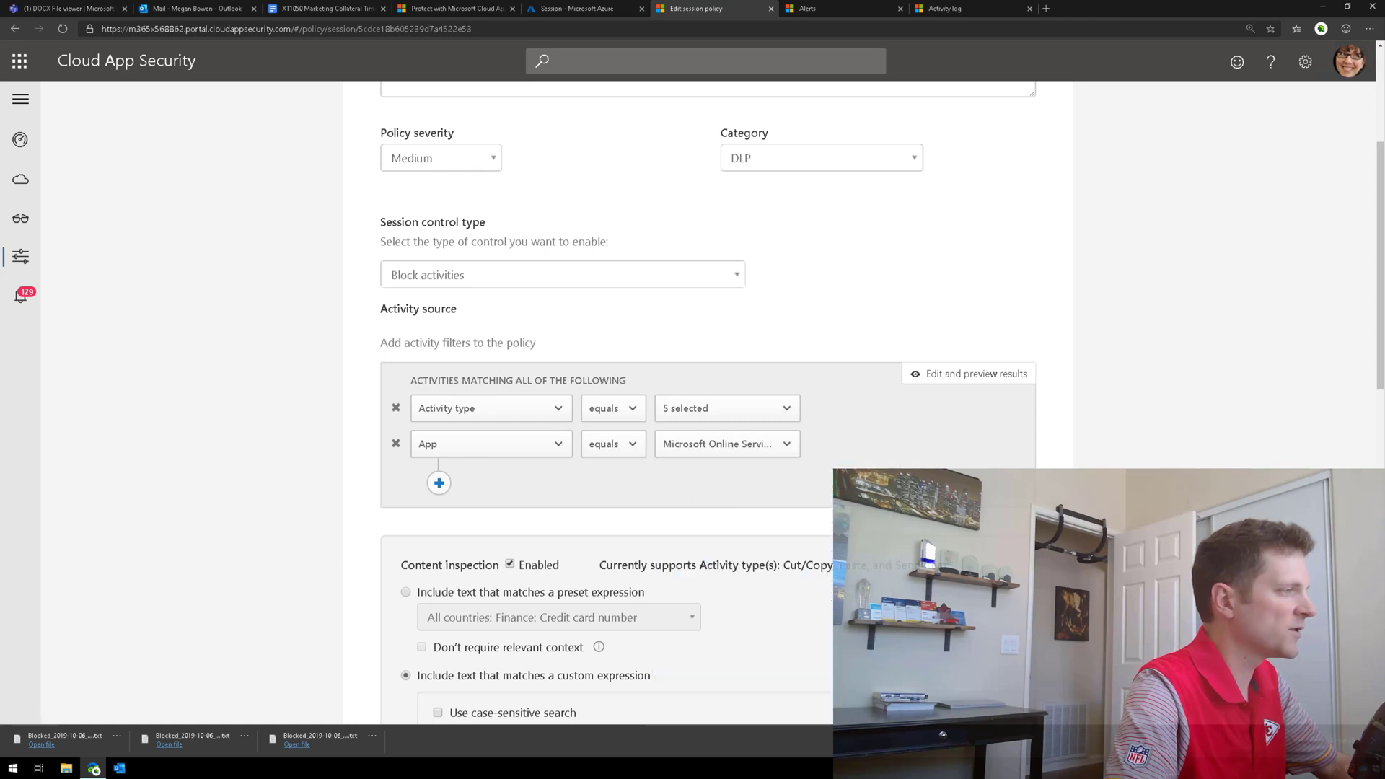
- Inspect the X1050 custom expression and the Block and alert settings, then return to the policies
{"action": "scroll", "coordinate": [707, 404], "scroll_direction": "down", "scroll_amount": 5}
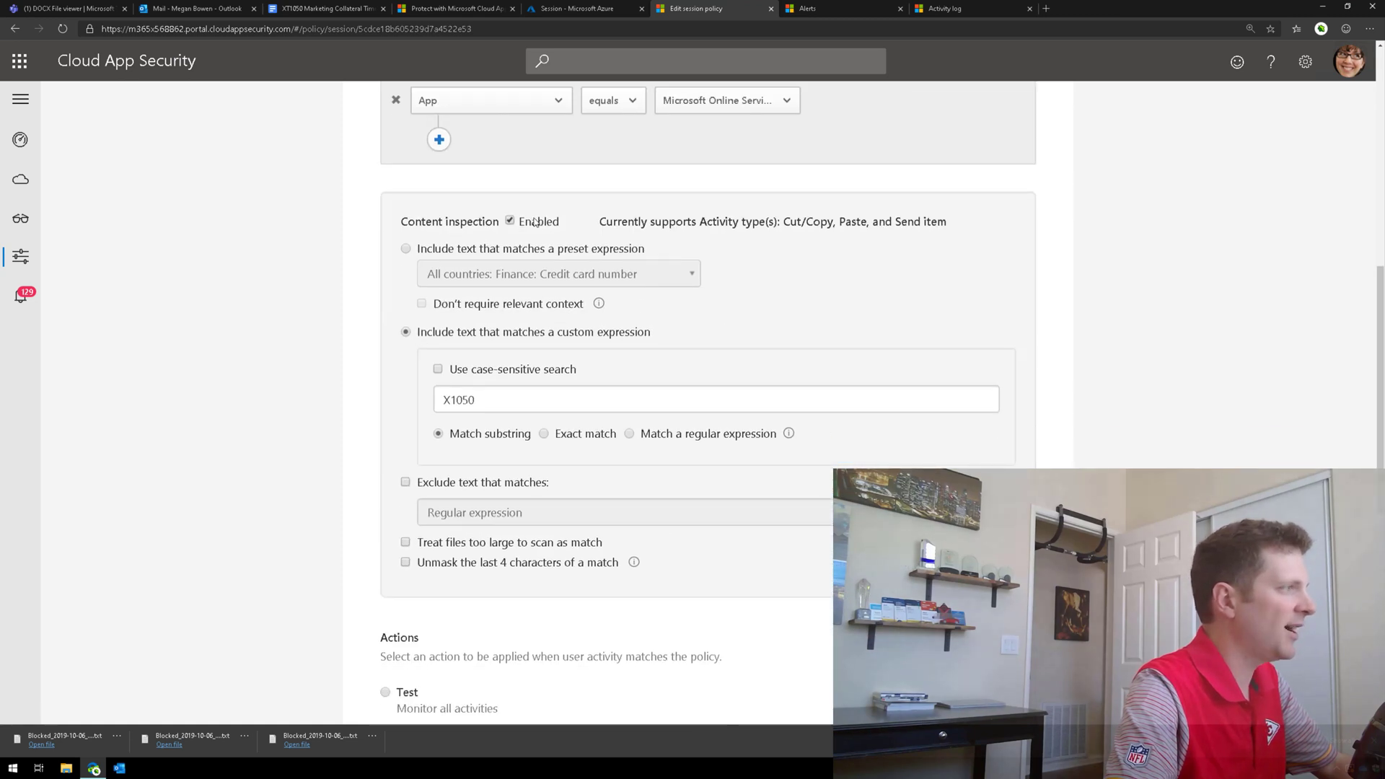
{"action": "double_click", "coordinate": [455, 399]}
{"action": "left_click", "coordinate": [500, 399]}
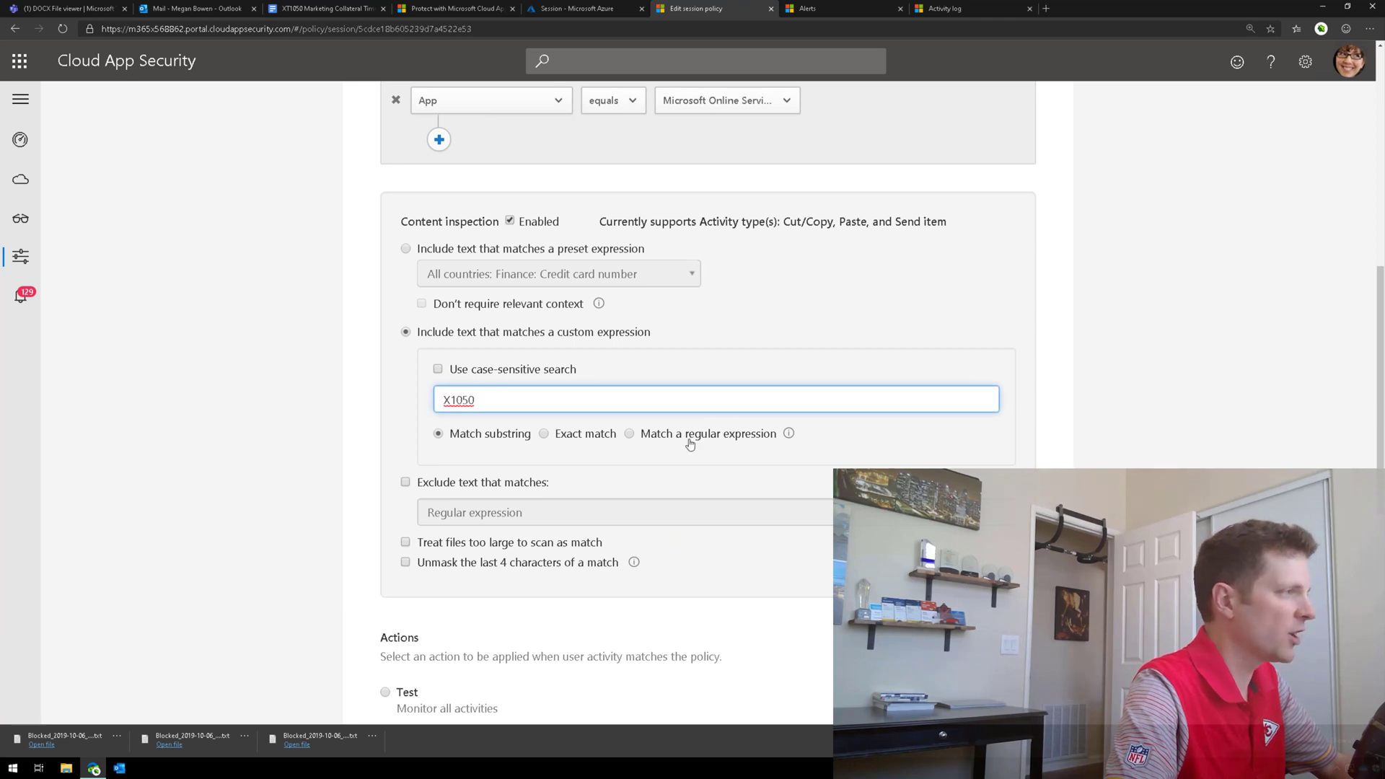
{"action": "scroll", "coordinate": [487, 588], "scroll_direction": "down", "scroll_amount": 2}
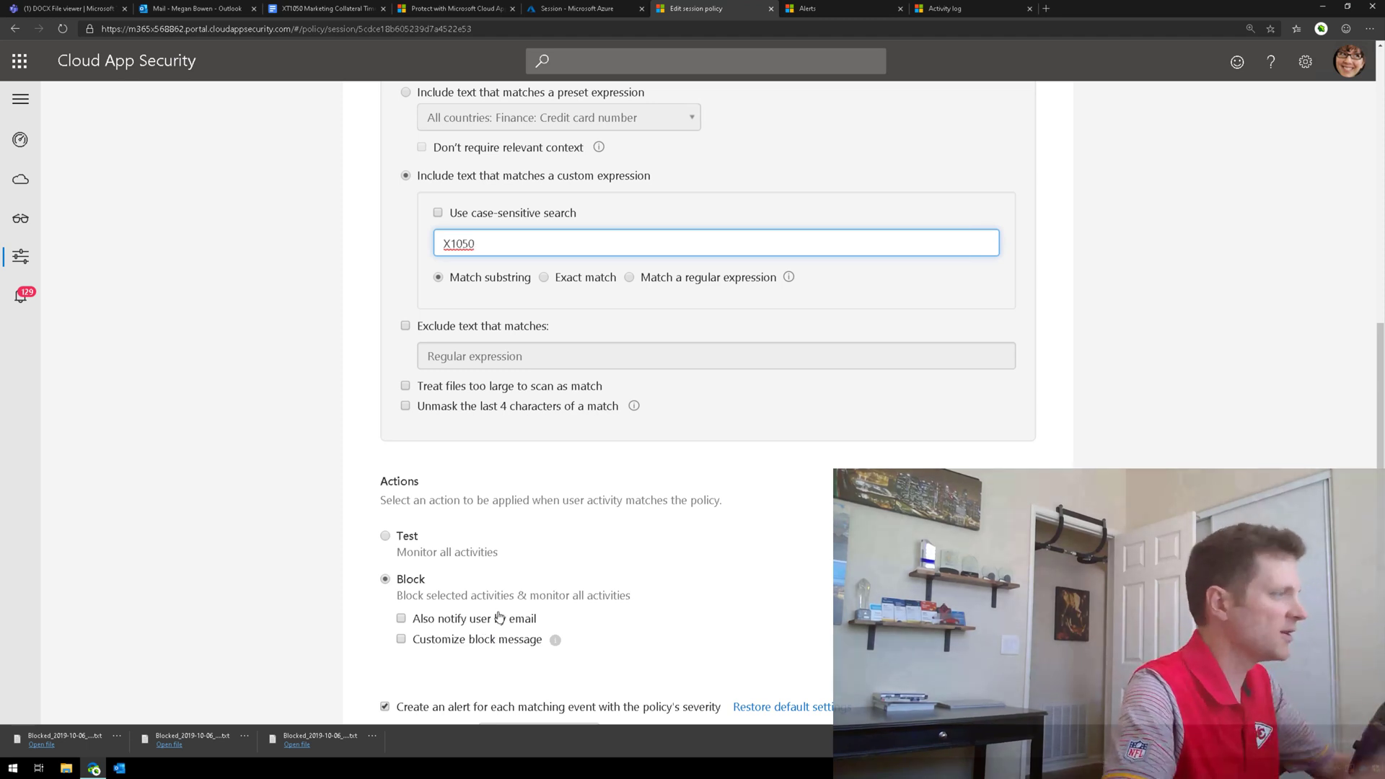
{"action": "scroll", "coordinate": [500, 617], "scroll_direction": "down", "scroll_amount": 4}
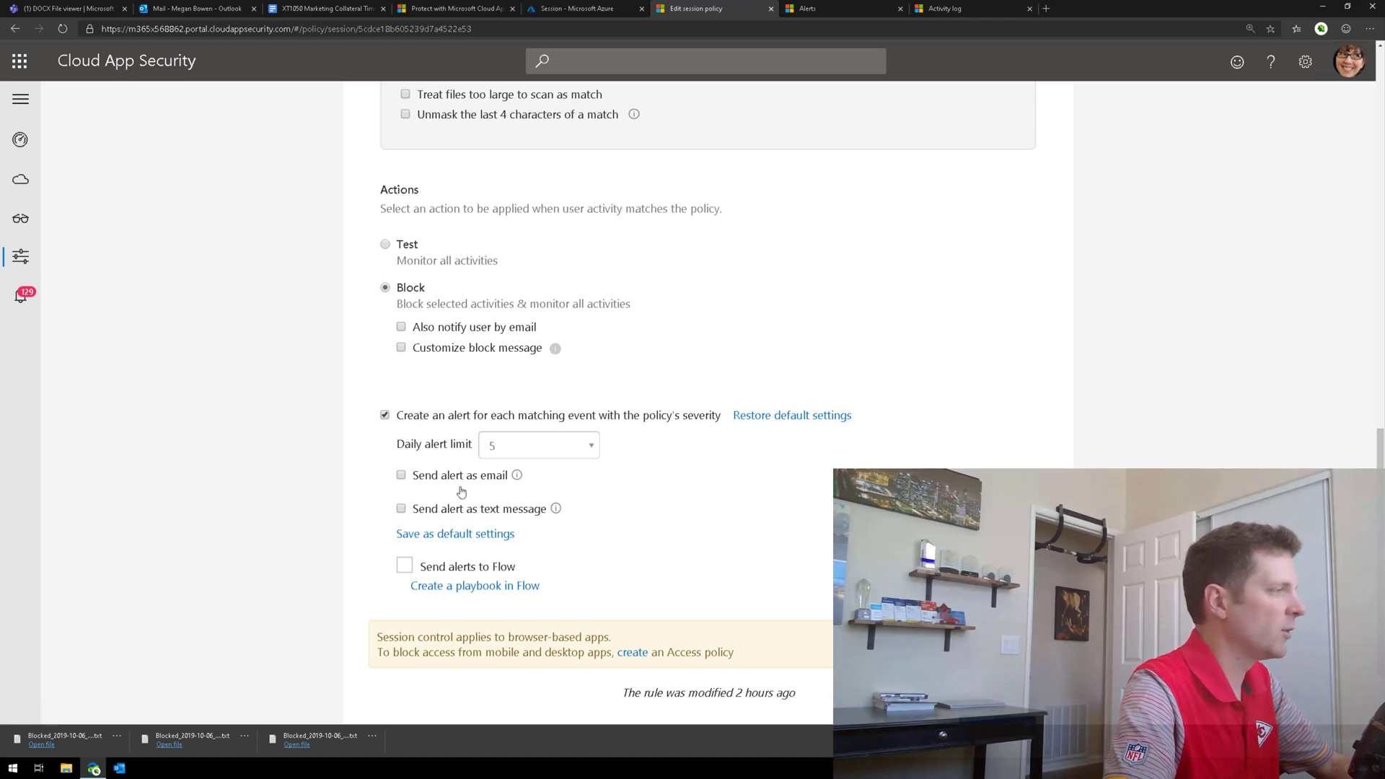
{"action": "left_click", "coordinate": [15, 30]}
- Open the Teams & G-Suite Block File Download policy and check which apps its filter covers
{"action": "left_click", "coordinate": [223, 410]}
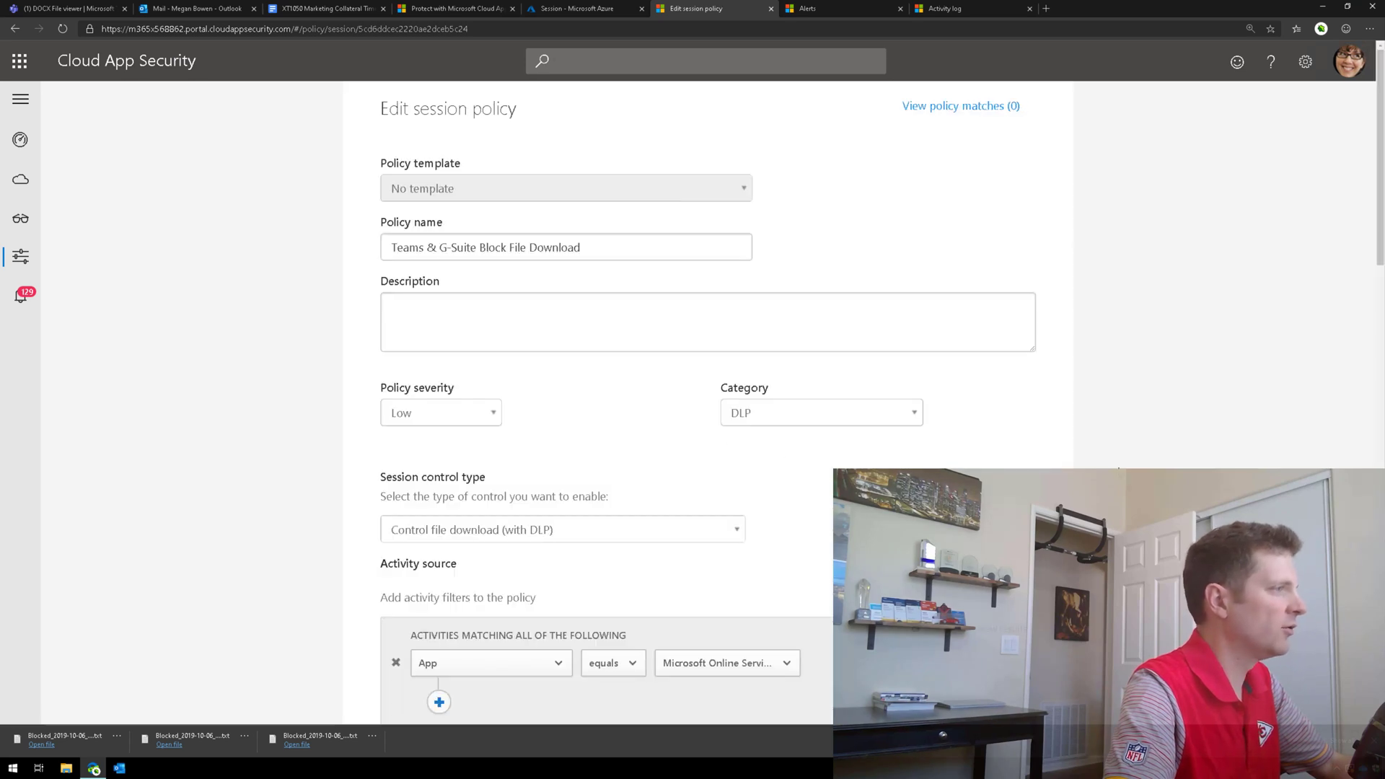
{"action": "scroll", "coordinate": [707, 404], "scroll_direction": "down", "scroll_amount": 2}
{"action": "scroll", "coordinate": [825, 318], "scroll_direction": "down", "scroll_amount": 3}
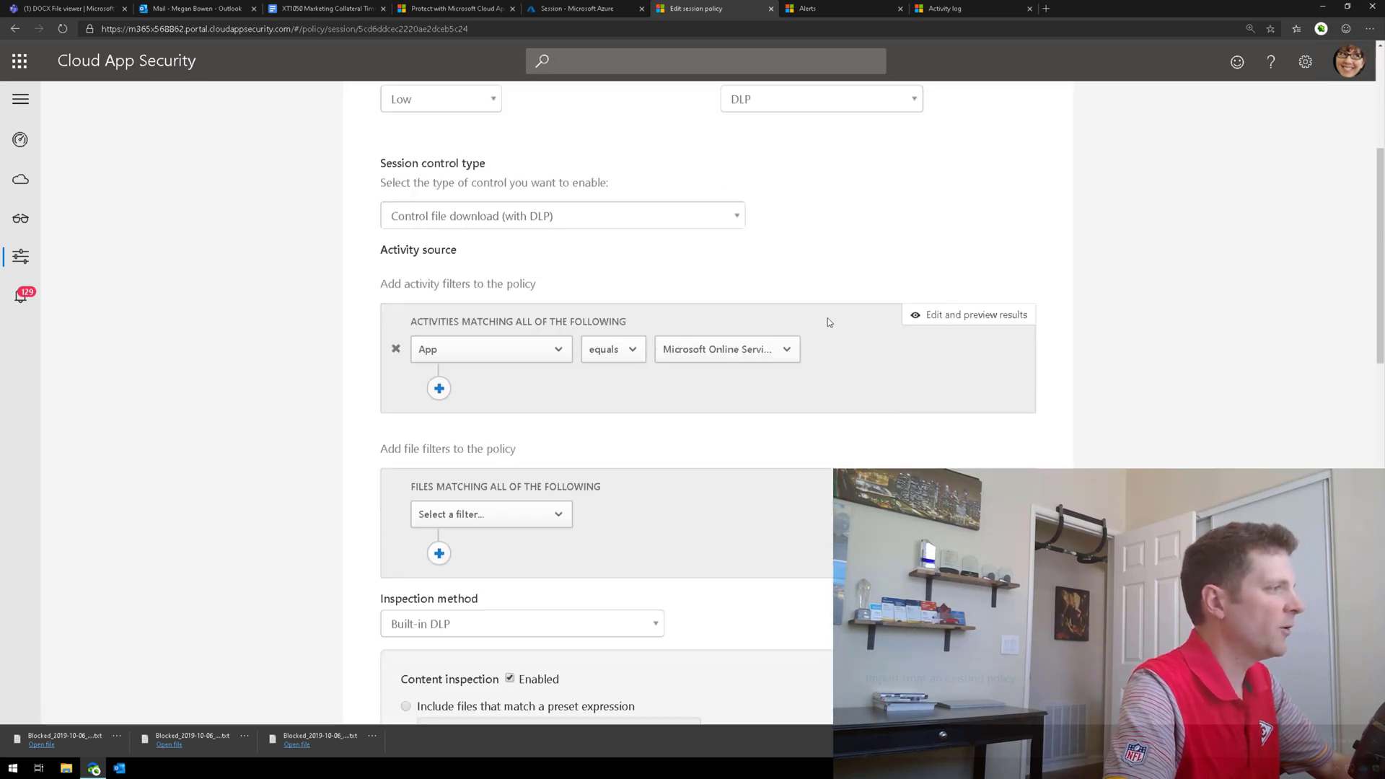
{"action": "left_click", "coordinate": [757, 352]}
{"action": "scroll", "coordinate": [896, 452], "scroll_direction": "down", "scroll_amount": 1}
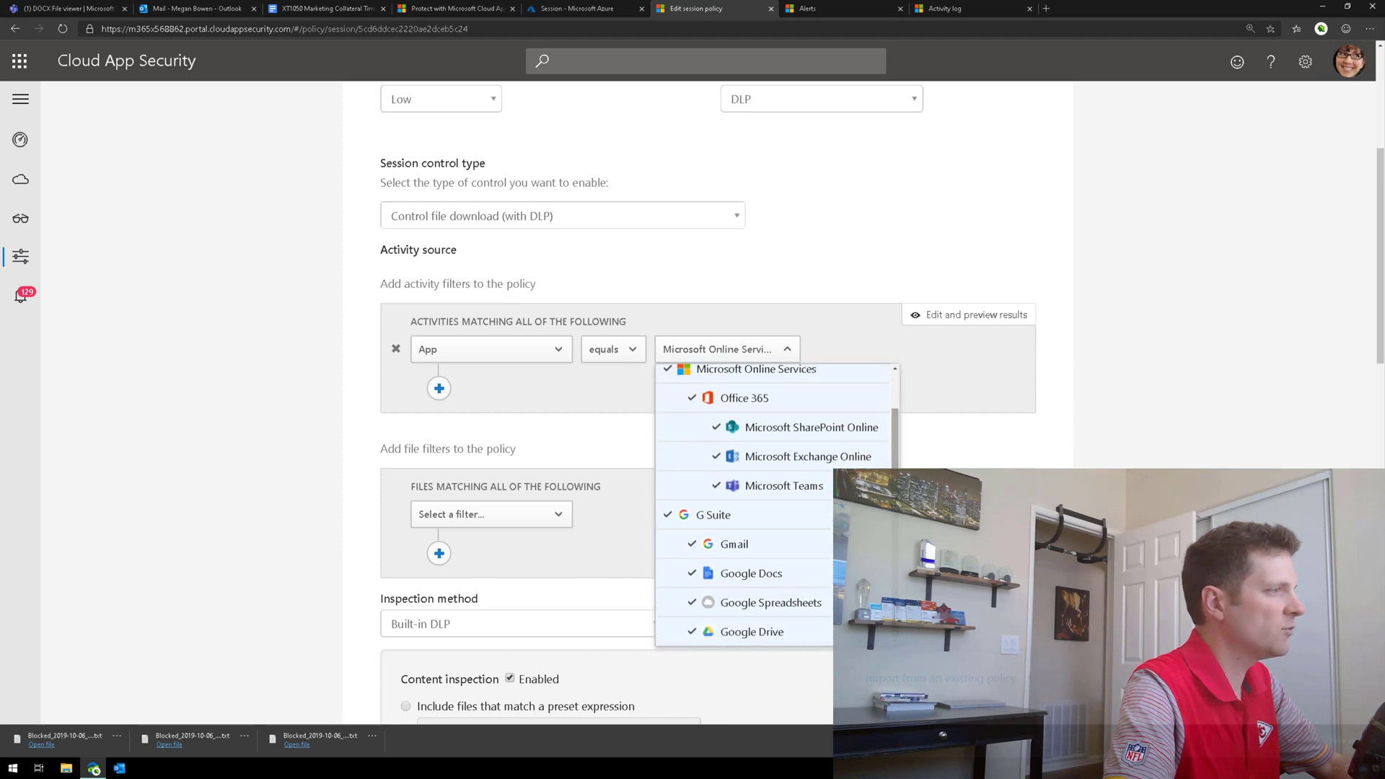
{"action": "key", "text": "Escape"}
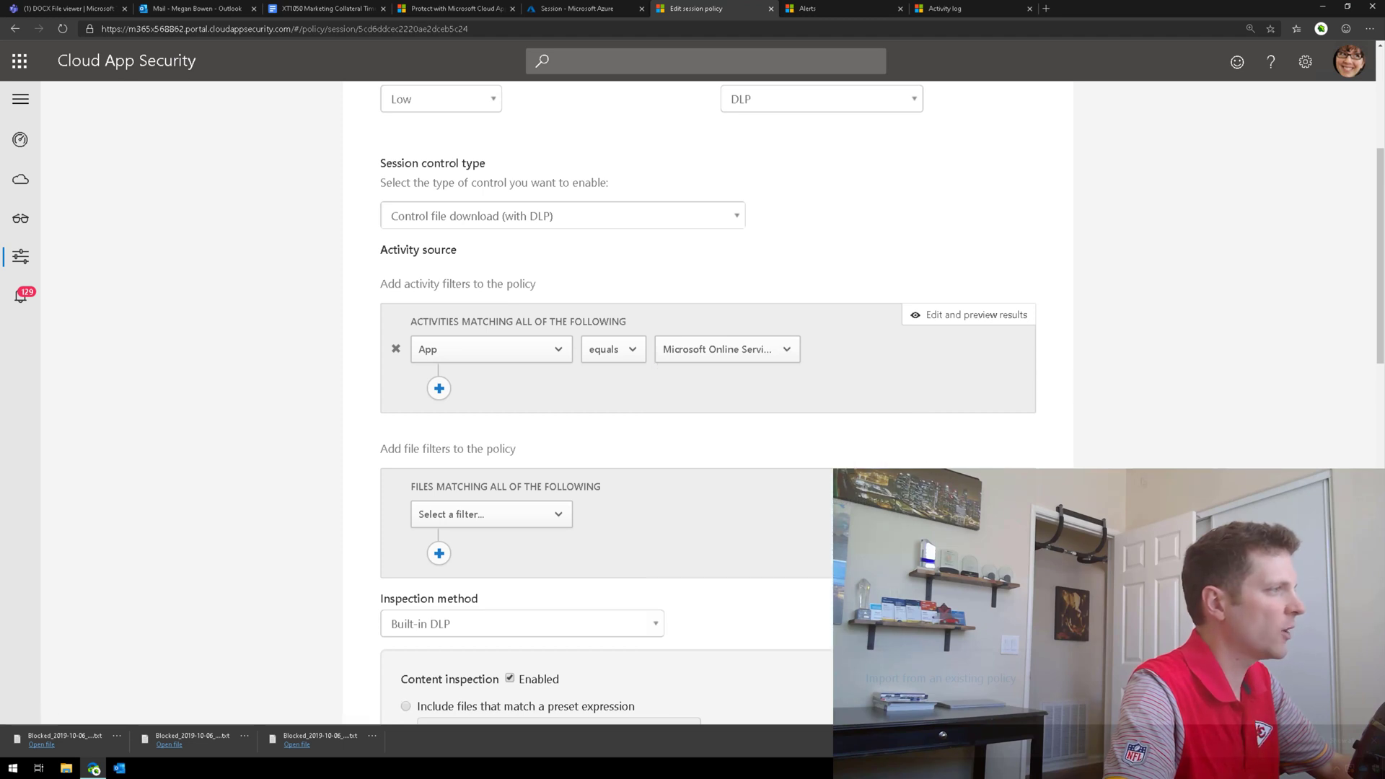
- Review the X1050 content inspection expression and the Block action
{"action": "scroll", "coordinate": [708, 404], "scroll_direction": "down", "scroll_amount": 4}
{"action": "scroll", "coordinate": [623, 325], "scroll_direction": "down", "scroll_amount": 2}
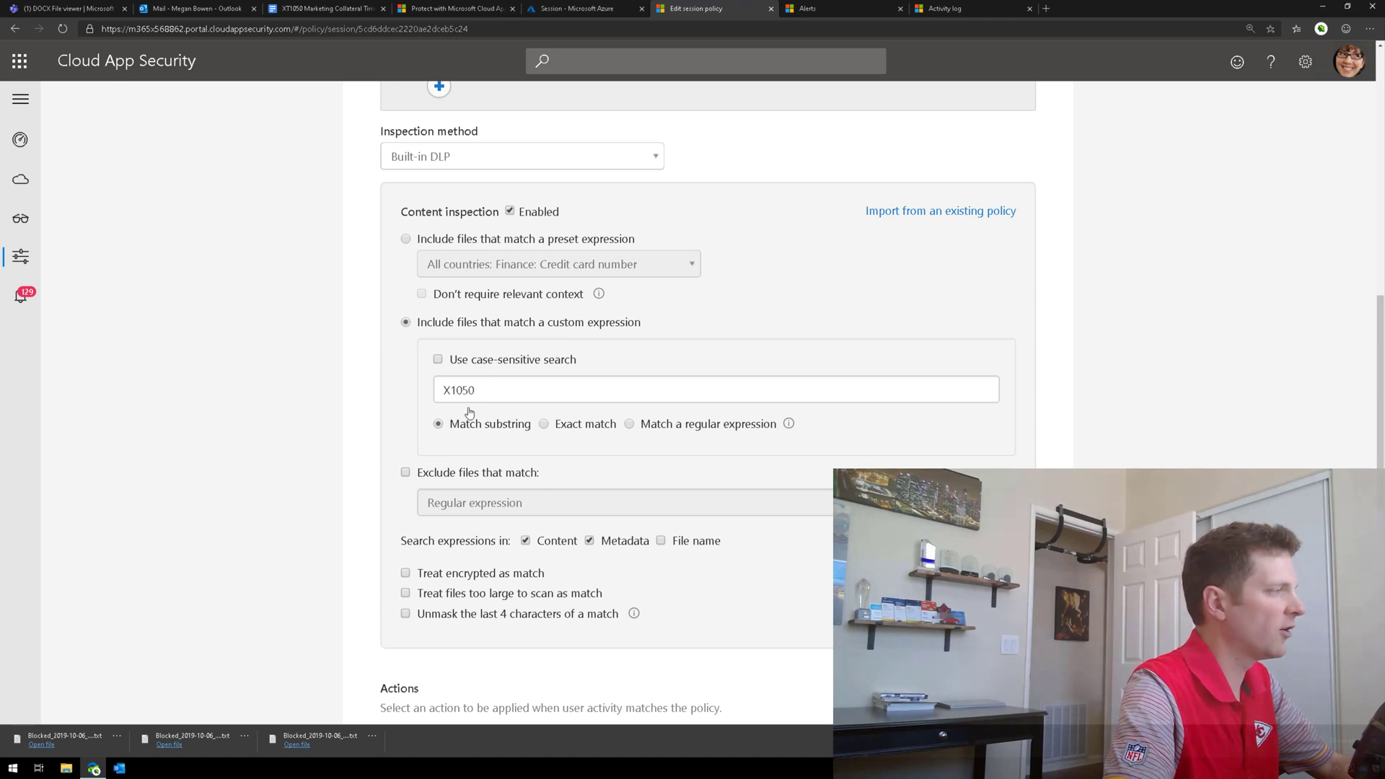
{"action": "left_click_drag", "start_coordinate": [439, 391], "coordinate": [619, 391]}
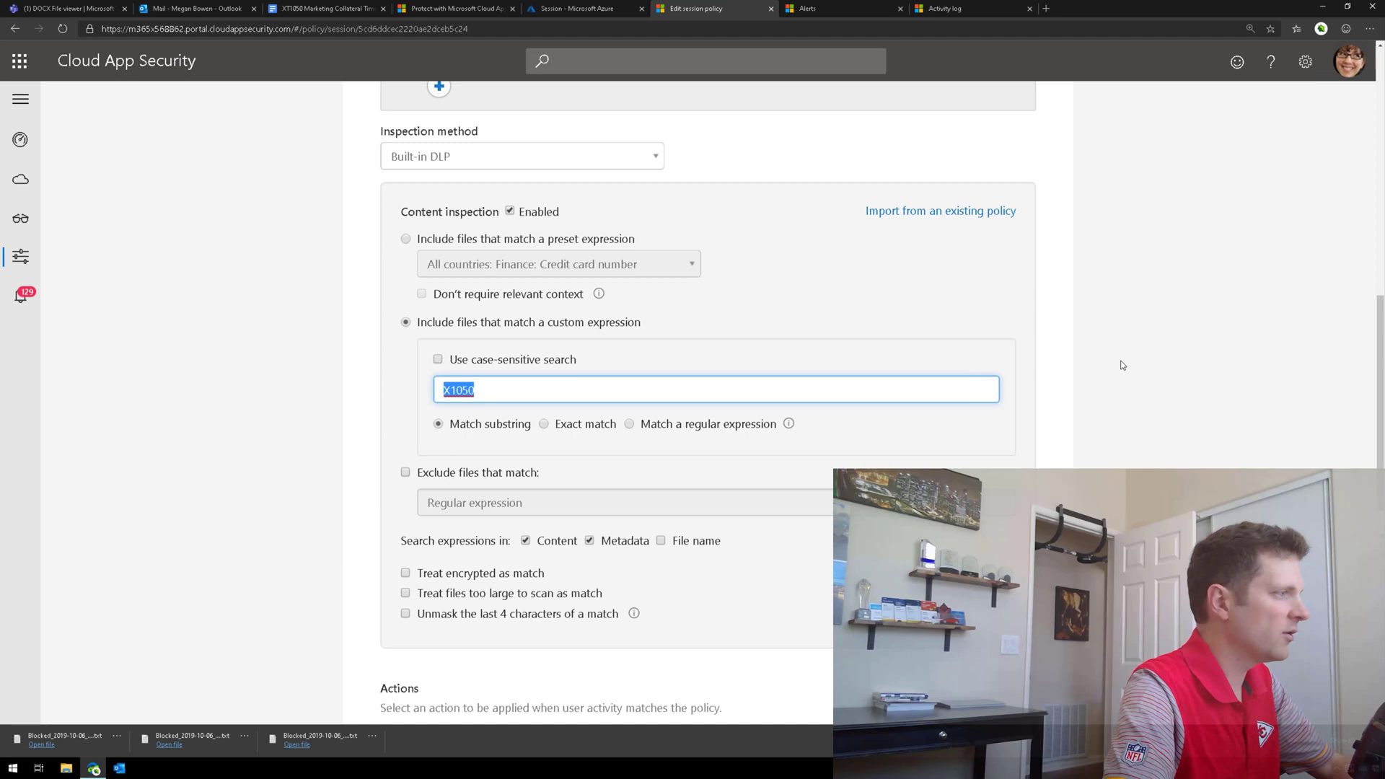
{"action": "scroll", "coordinate": [1123, 365], "scroll_direction": "down", "scroll_amount": 5}
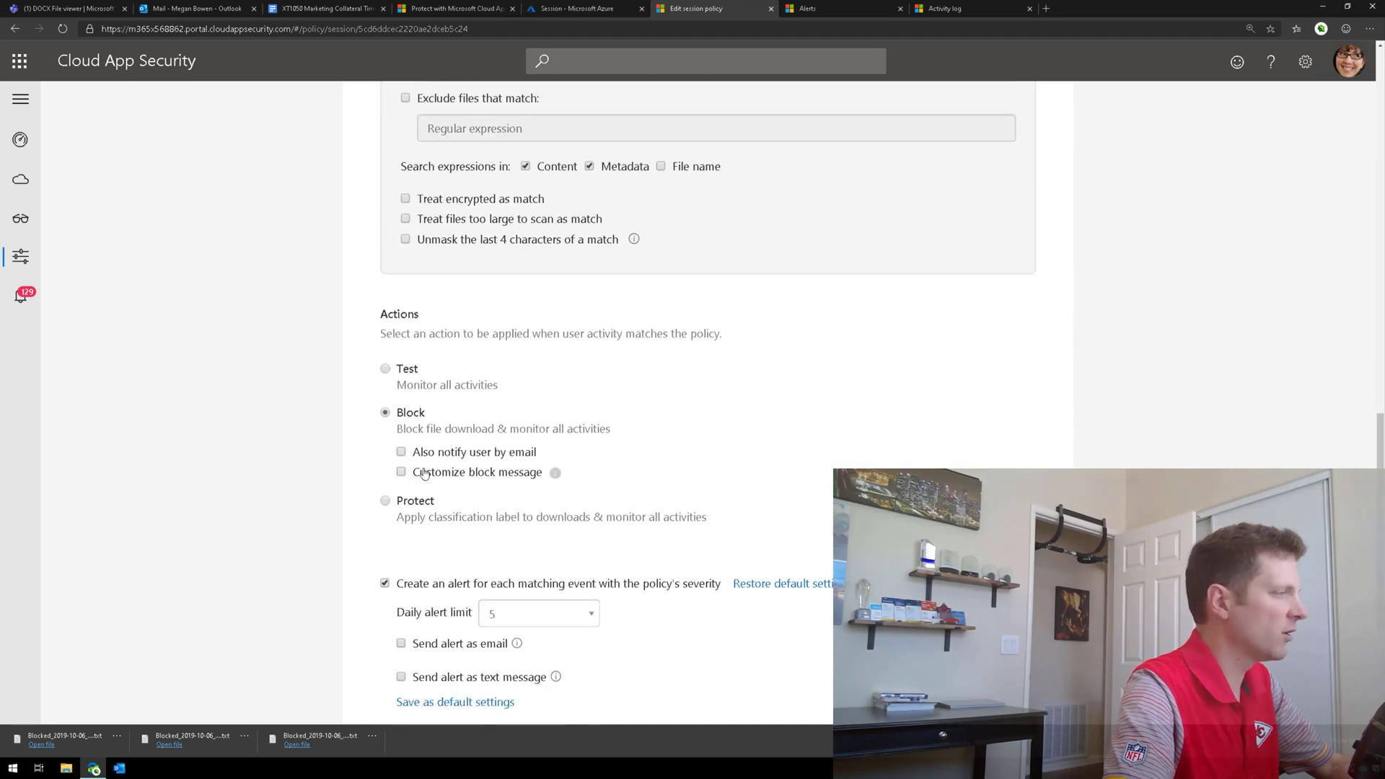
{"action": "scroll", "coordinate": [1131, 479], "scroll_direction": "down", "scroll_amount": 2}
{"action": "scroll", "coordinate": [1131, 479], "scroll_direction": "down", "scroll_amount": 1}
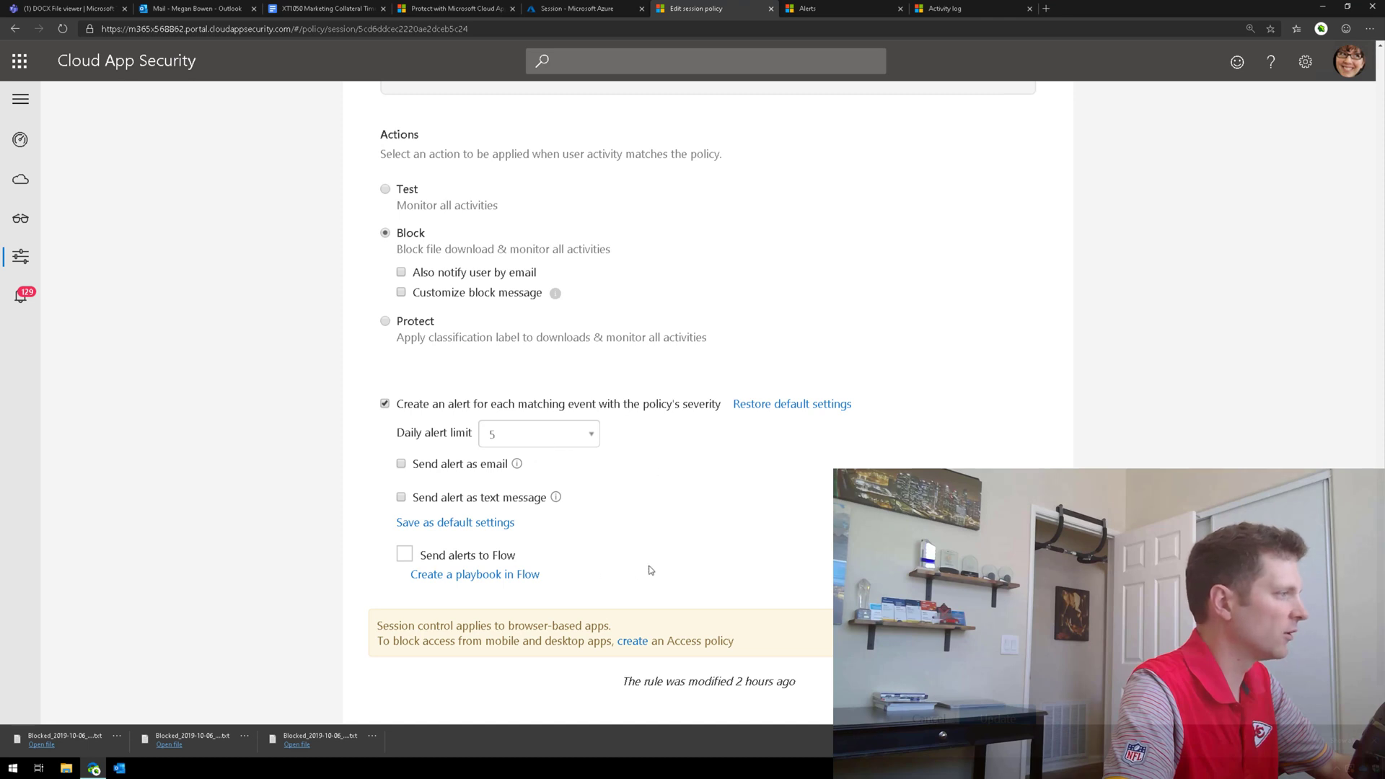
{"action": "scroll", "coordinate": [1114, 445], "scroll_direction": "up", "scroll_amount": 3}
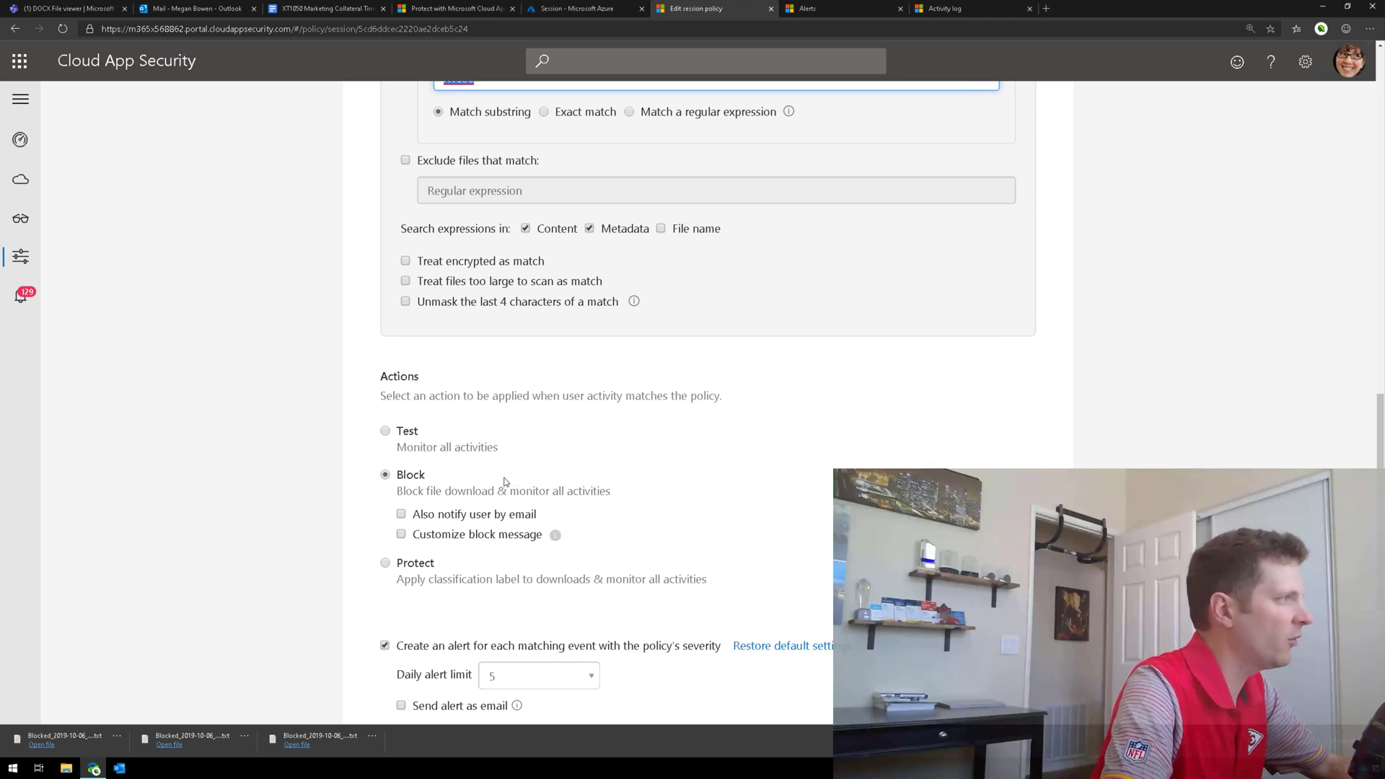
- Switch the policy action to Protect with the Financial Data classification label
{"action": "left_click", "coordinate": [430, 570]}
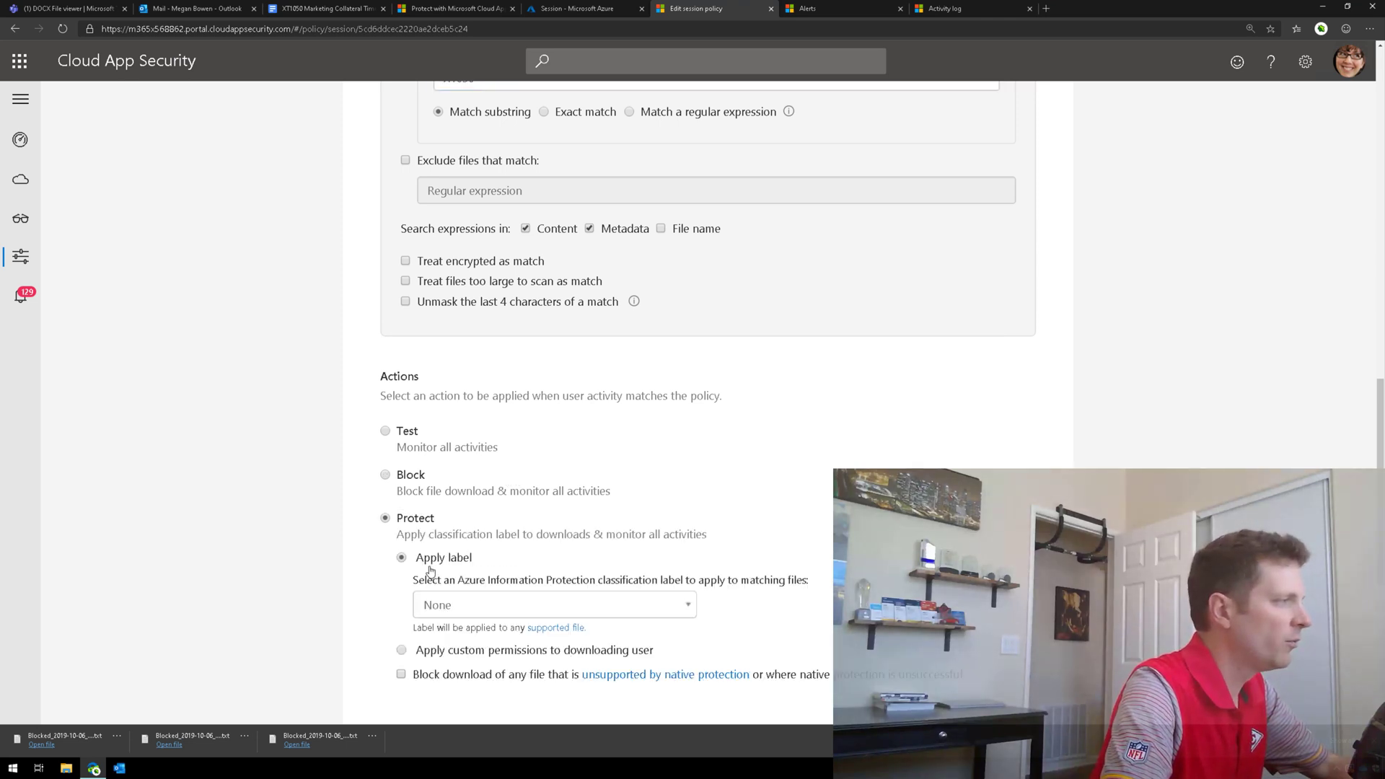
{"action": "left_click", "coordinate": [456, 599]}
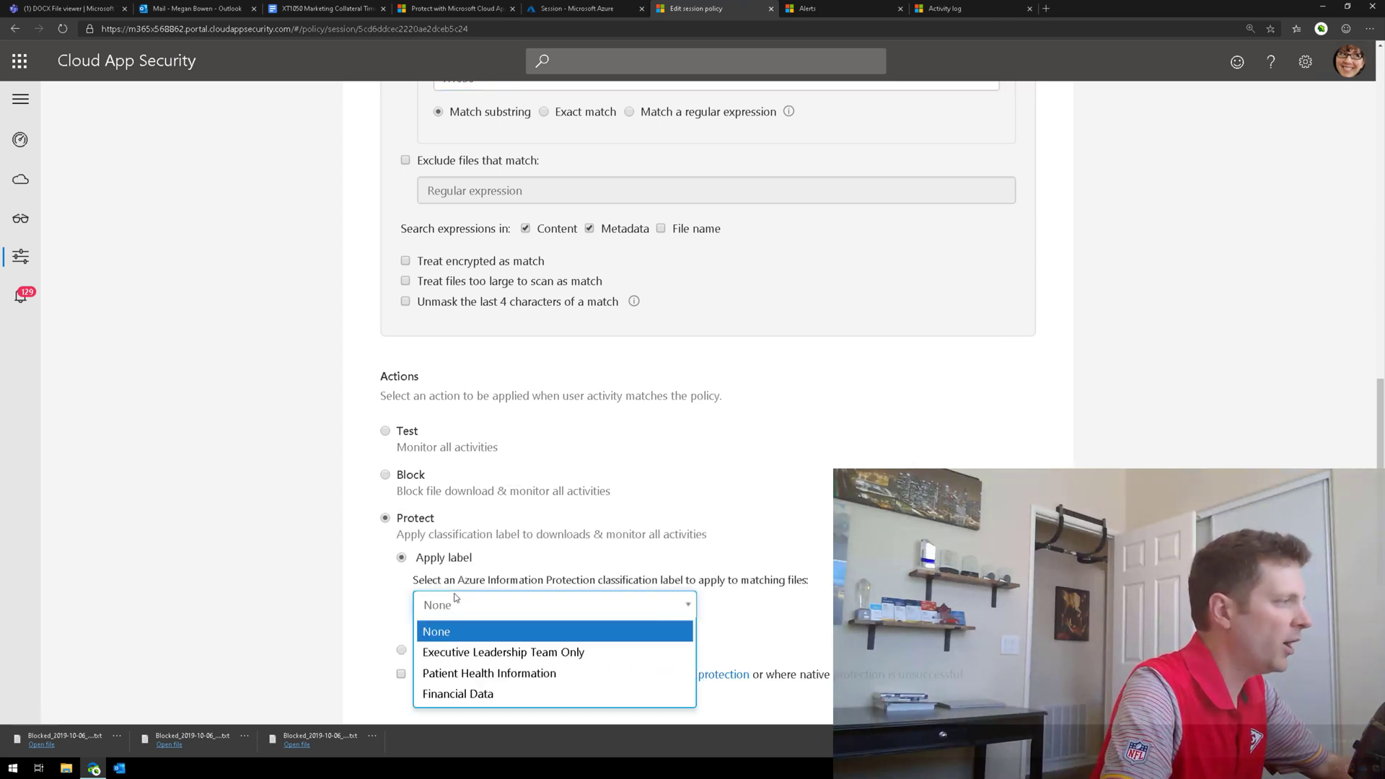
{"action": "left_click", "coordinate": [519, 693]}
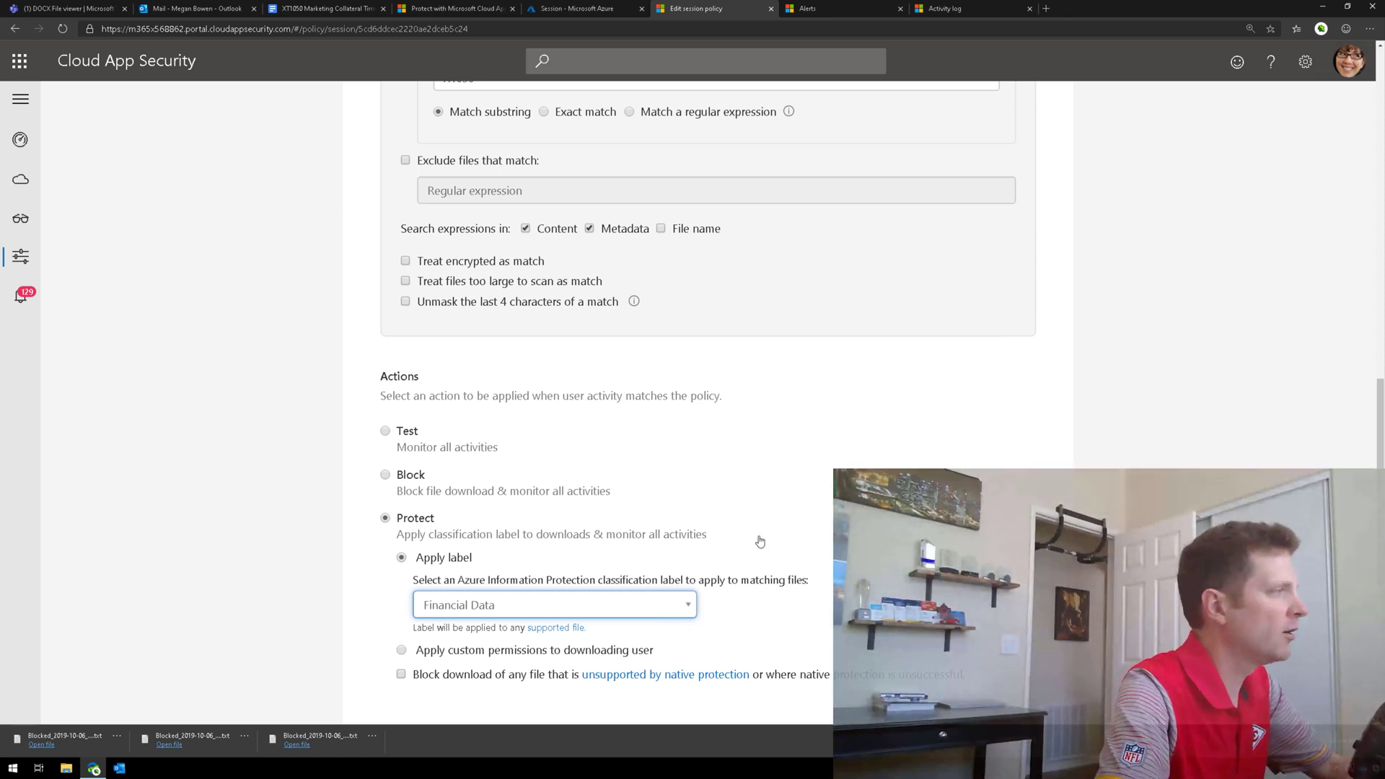
- Explore the Apply custom permissions levels and re-select the X1050 expression text
{"action": "left_click", "coordinate": [534, 651]}
{"action": "left_click", "coordinate": [553, 631]}
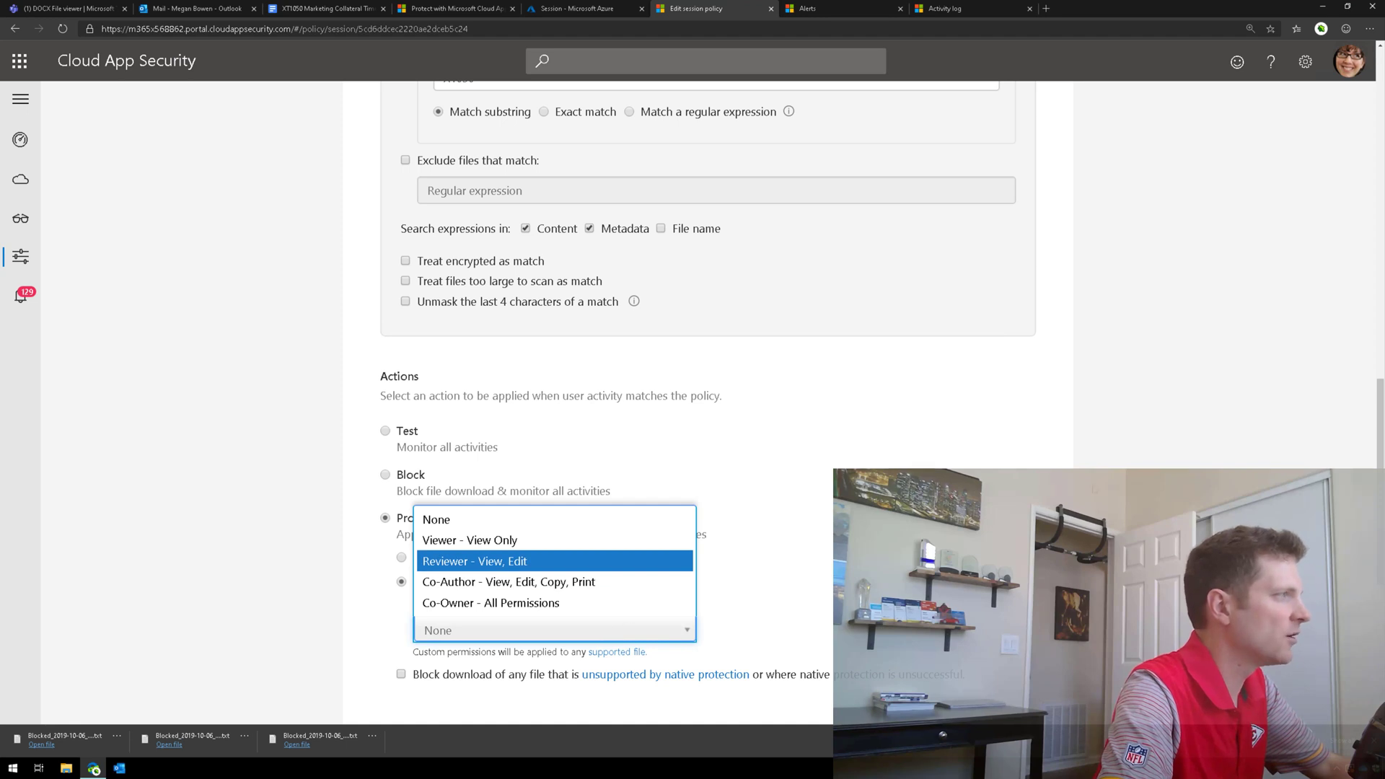
{"action": "left_click", "coordinate": [903, 443]}
{"action": "scroll", "coordinate": [903, 443], "scroll_direction": "up", "scroll_amount": 4}
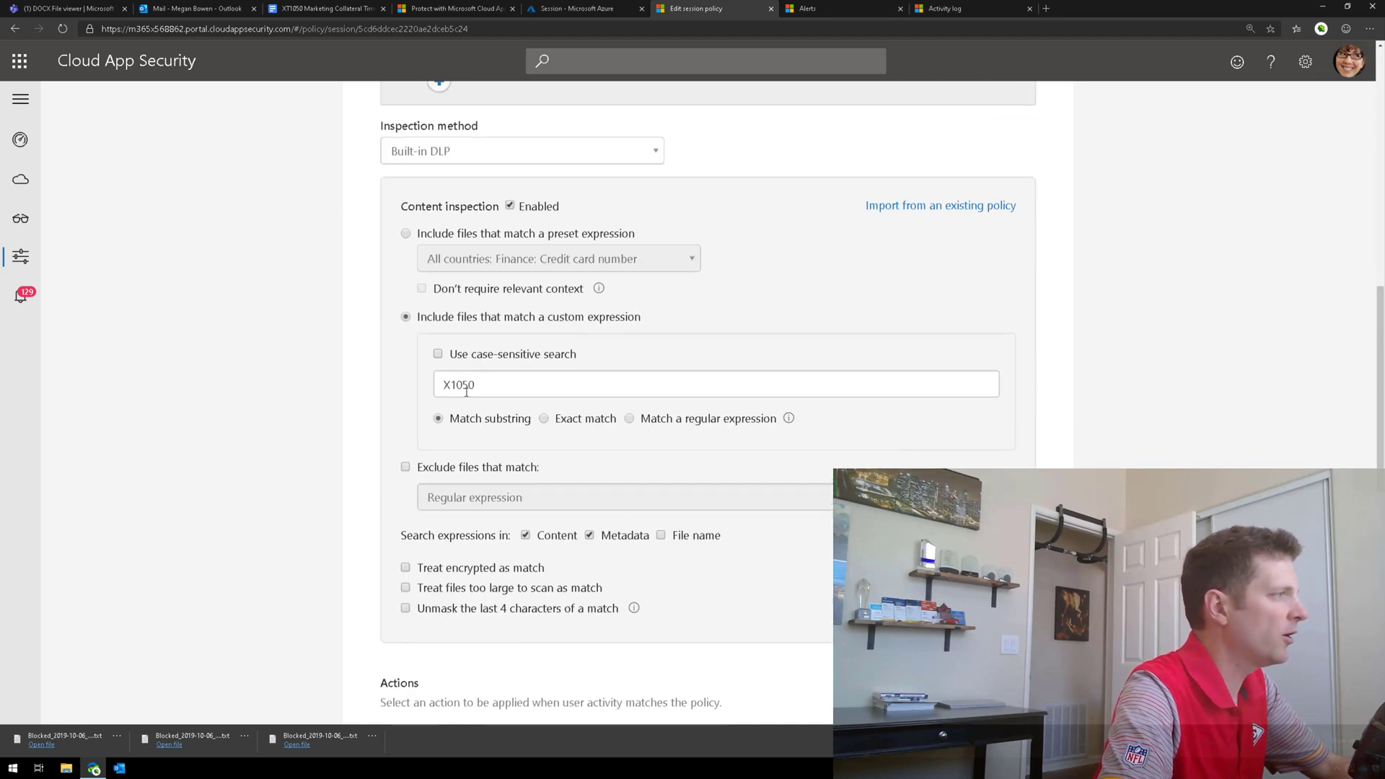
{"action": "left_click_drag", "start_coordinate": [489, 387], "coordinate": [407, 391]}
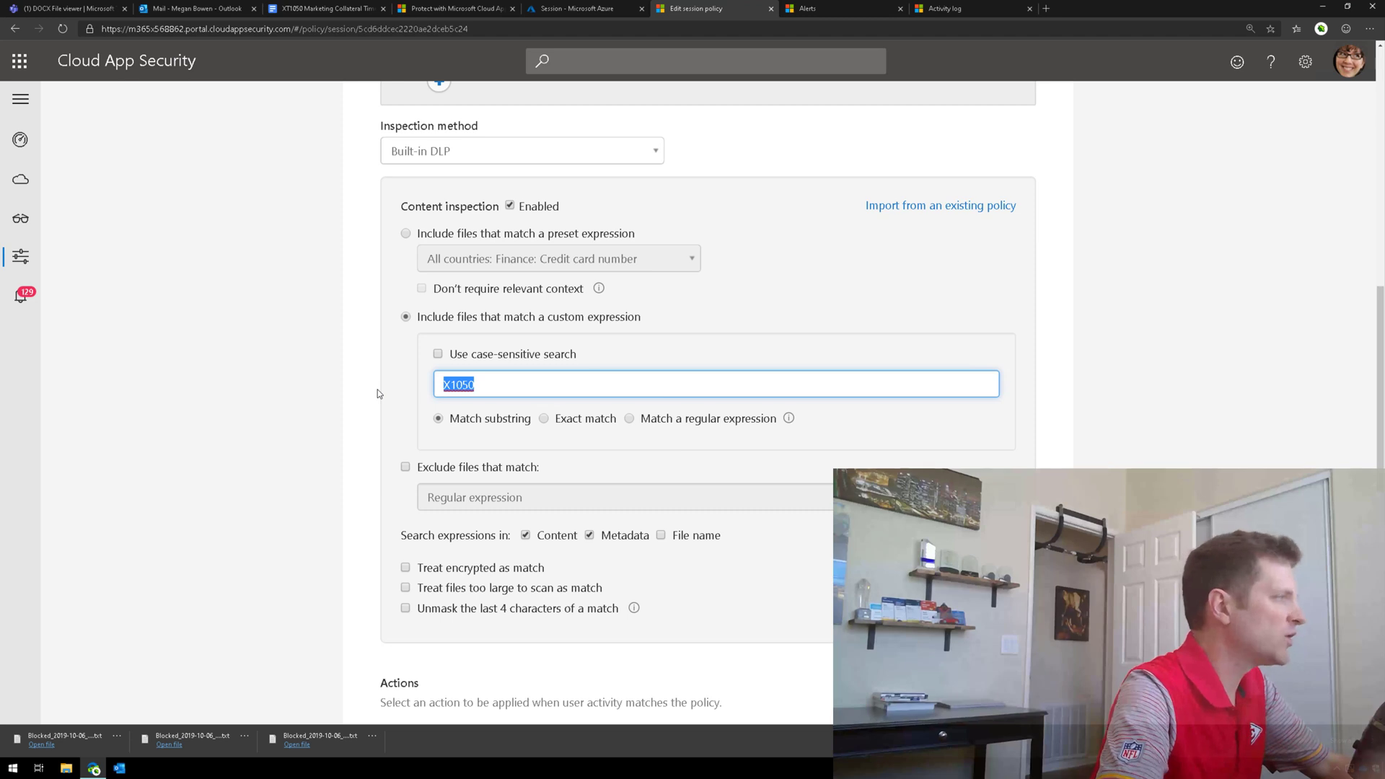
{"action": "mouse_move", "coordinate": [894, 29]}
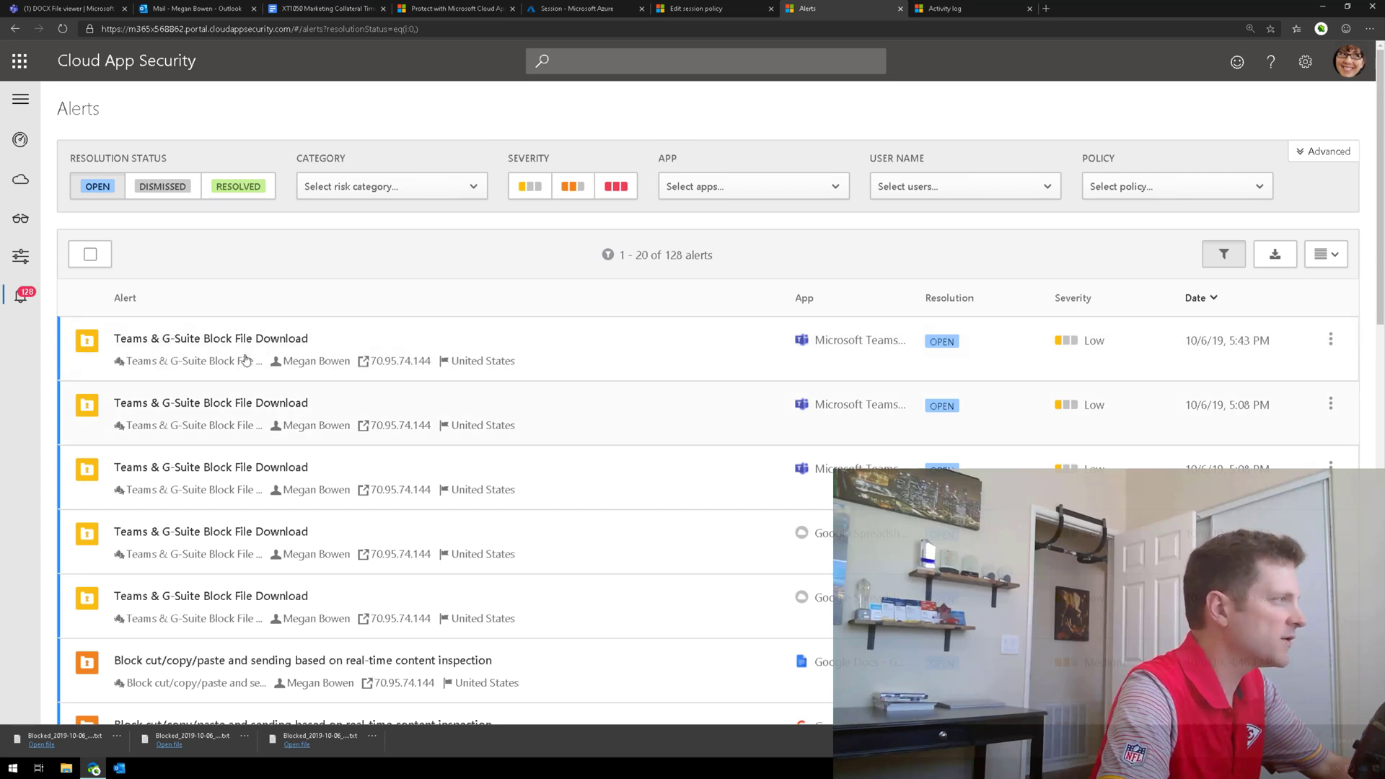
- Scroll through the open alerts, including Teams & G-Suite Block File Download and cut/copy/paste blocks
{"action": "scroll", "coordinate": [540, 482], "scroll_direction": "down", "scroll_amount": 1}
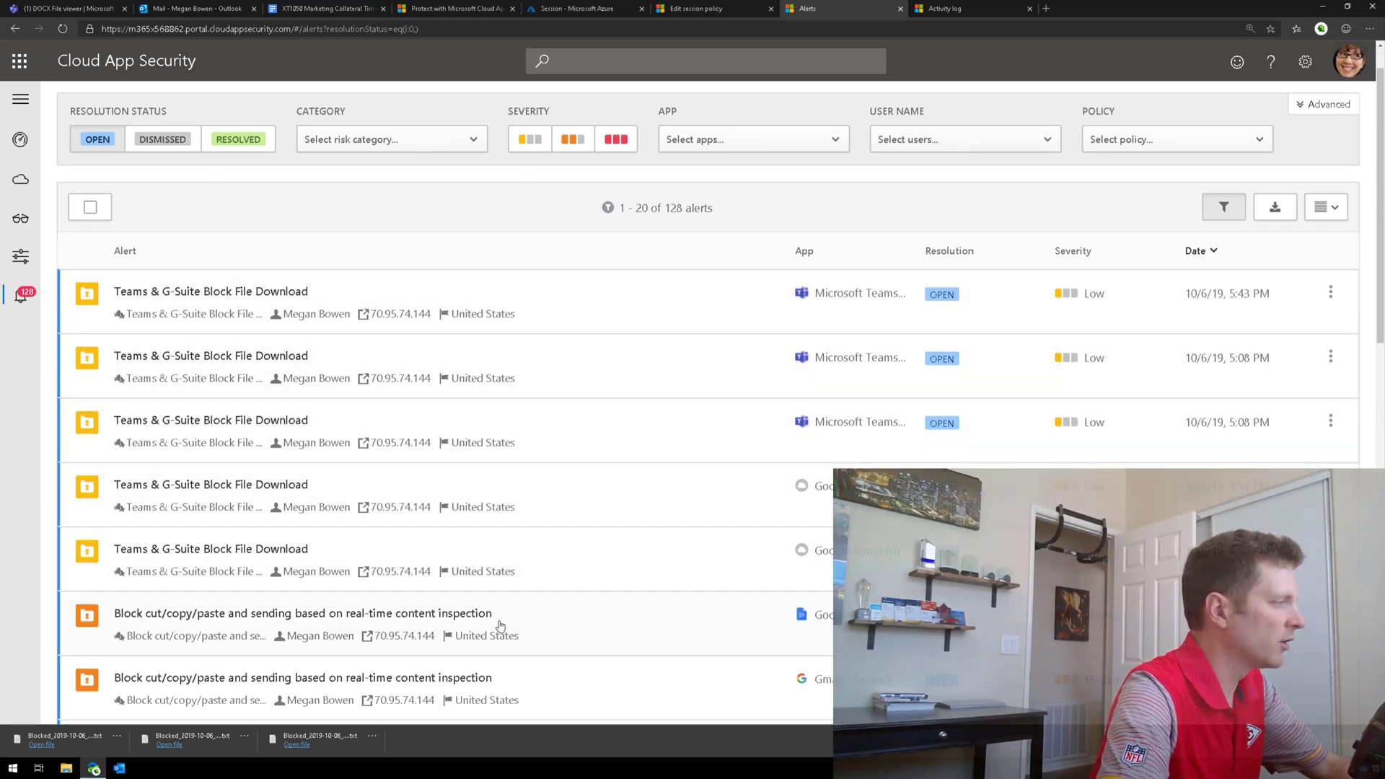
{"action": "scroll", "coordinate": [588, 619], "scroll_direction": "down", "scroll_amount": 3}
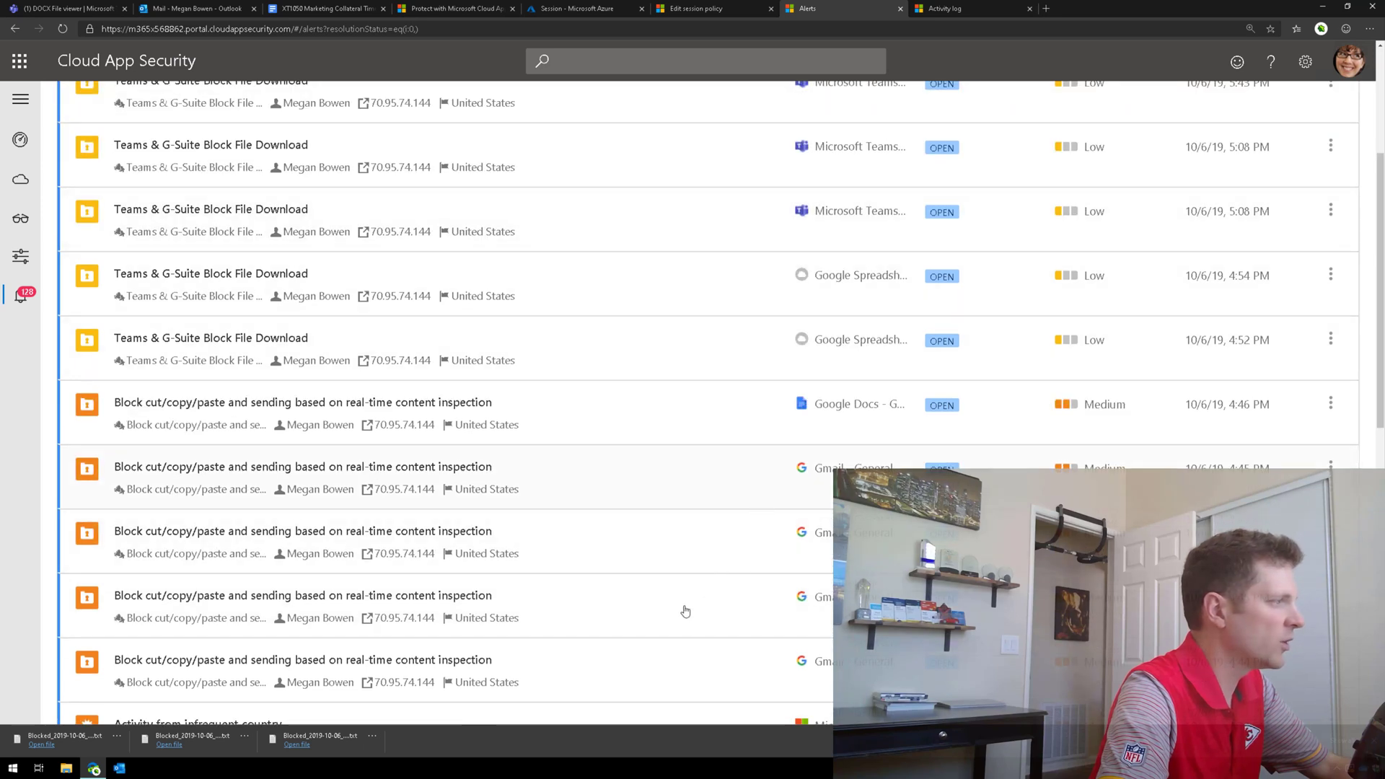
{"action": "scroll", "coordinate": [683, 611], "scroll_direction": "down", "scroll_amount": 6}
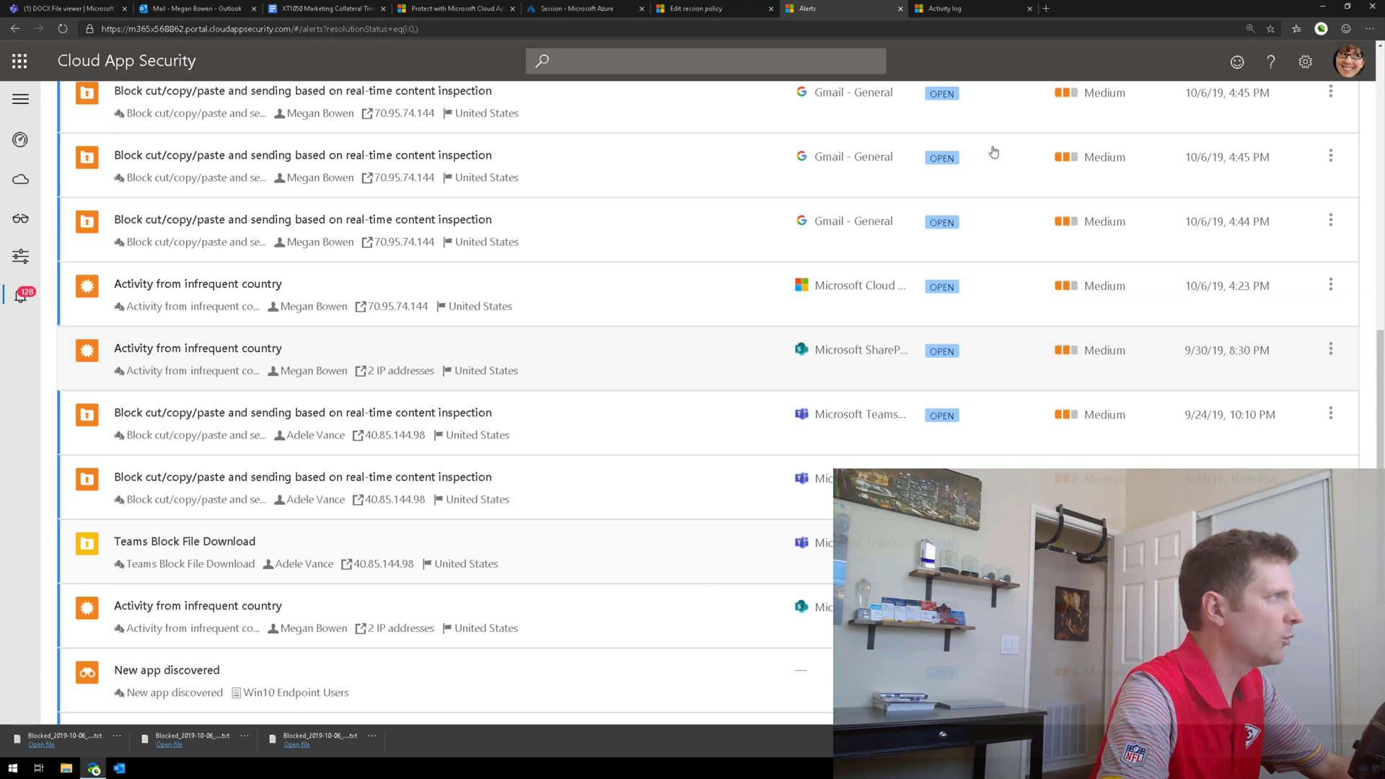
- Expand the latest blocked XT1050 Download file entry in the Activity log and view its User summary
{"action": "left_click", "coordinate": [953, 8]}
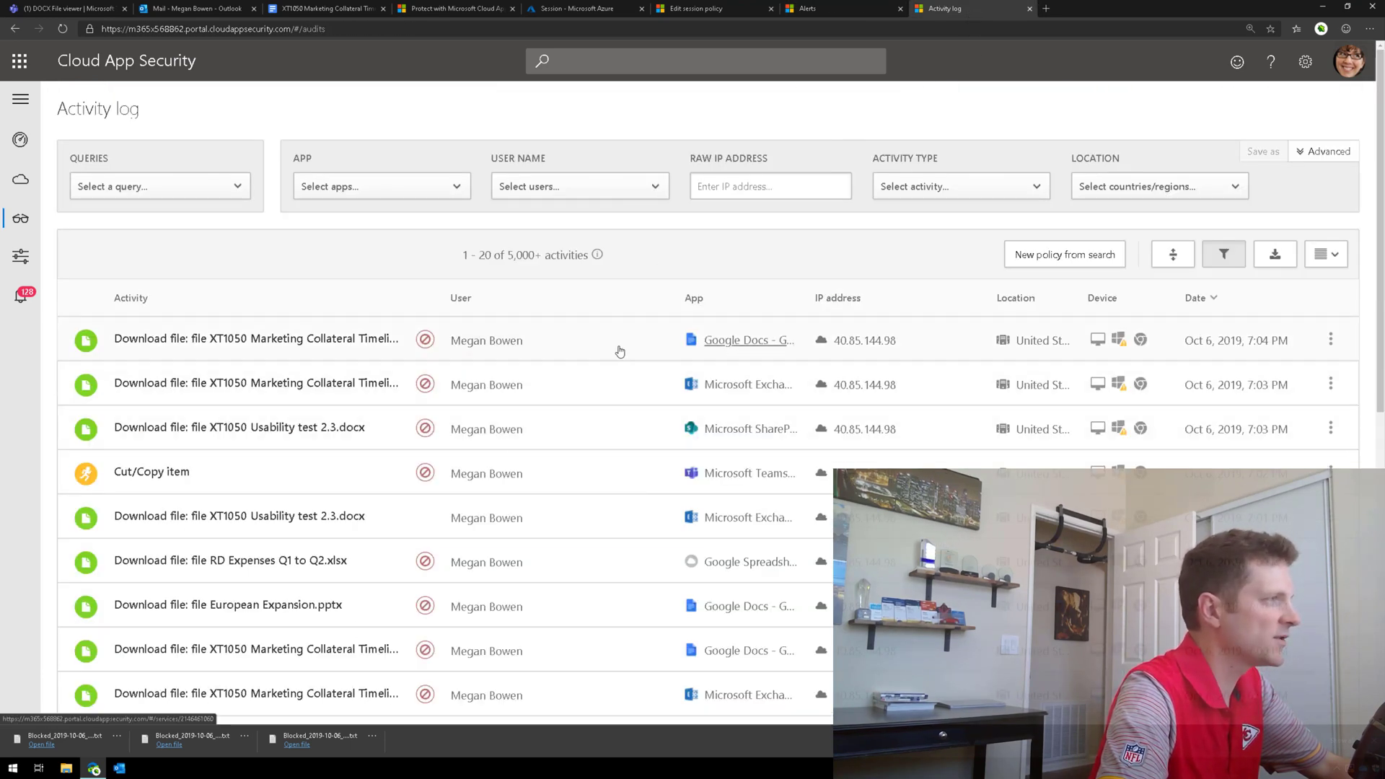
{"action": "left_click", "coordinate": [325, 361]}
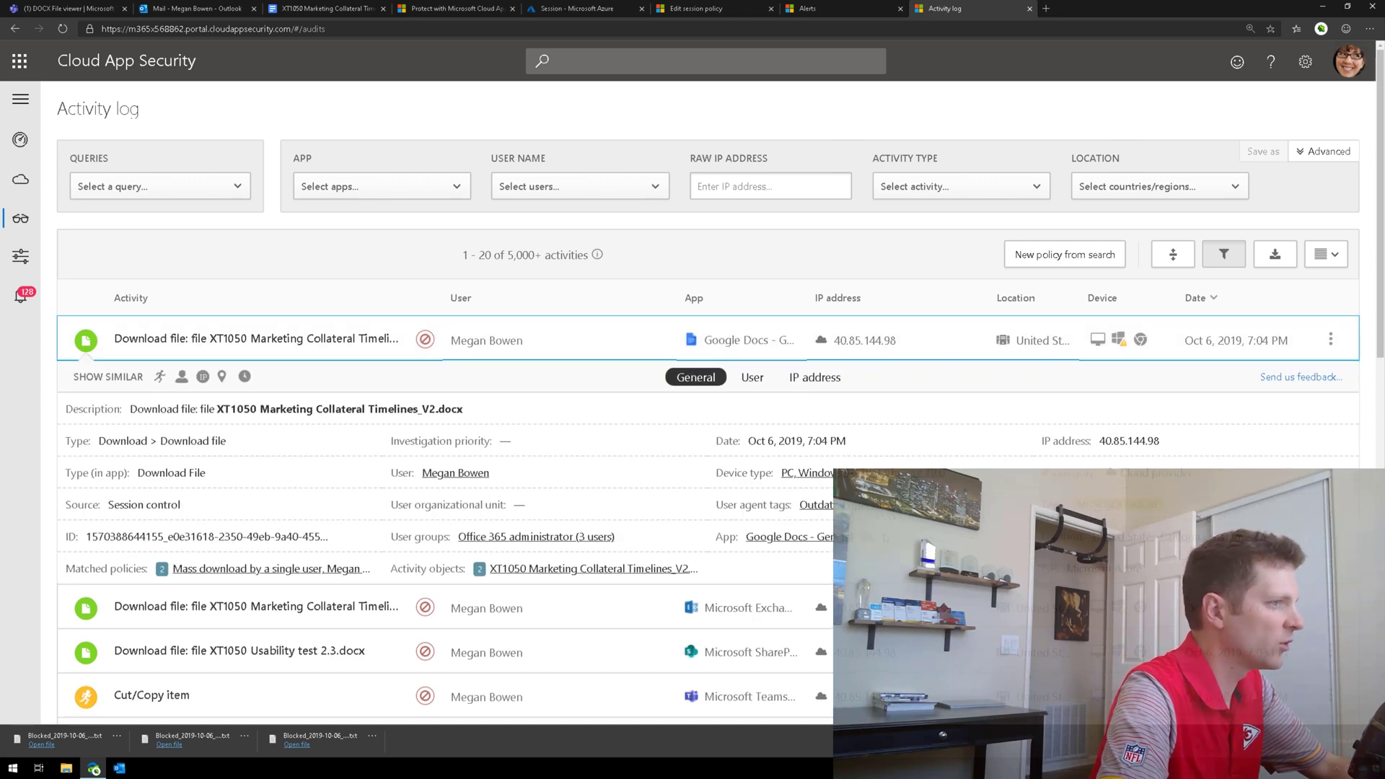
{"action": "left_click", "coordinate": [752, 377]}
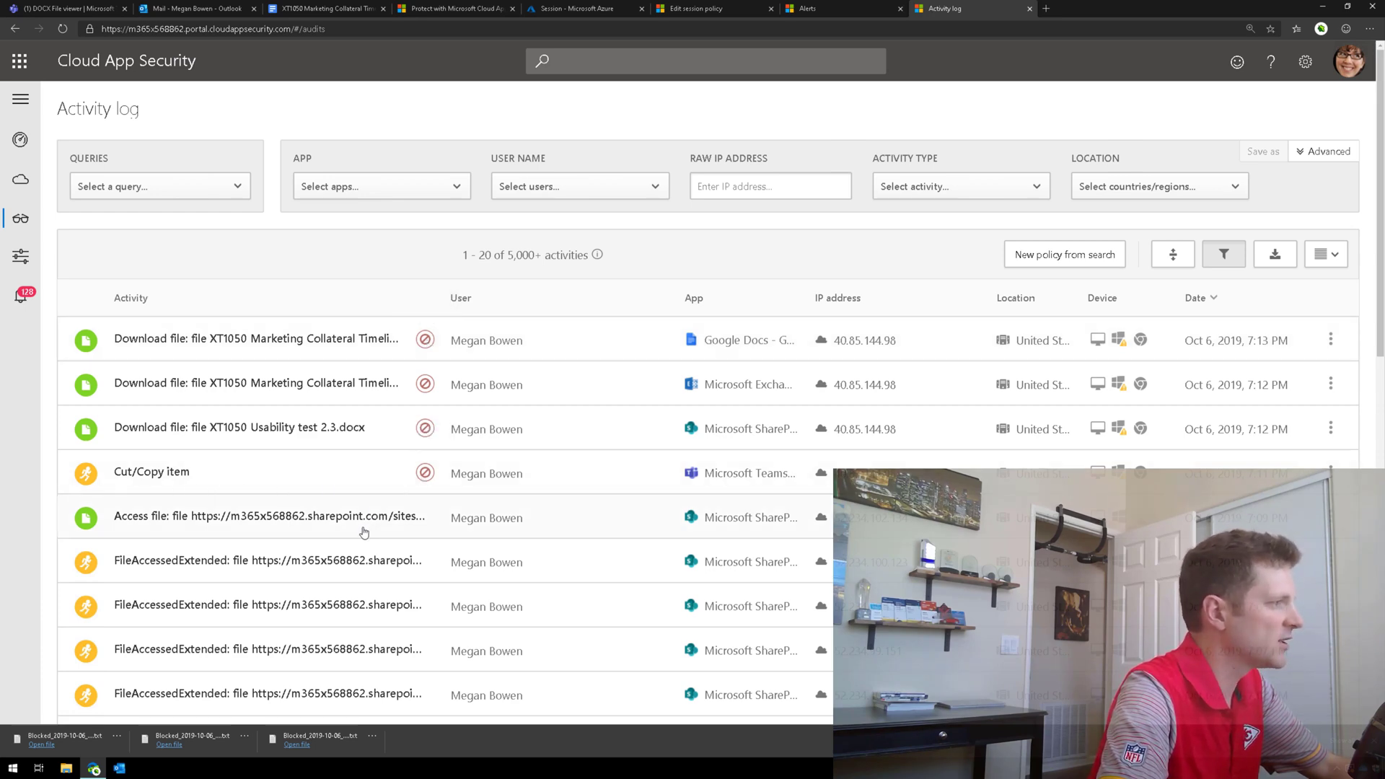
{"action": "scroll", "coordinate": [365, 532], "scroll_direction": "down", "scroll_amount": 5}
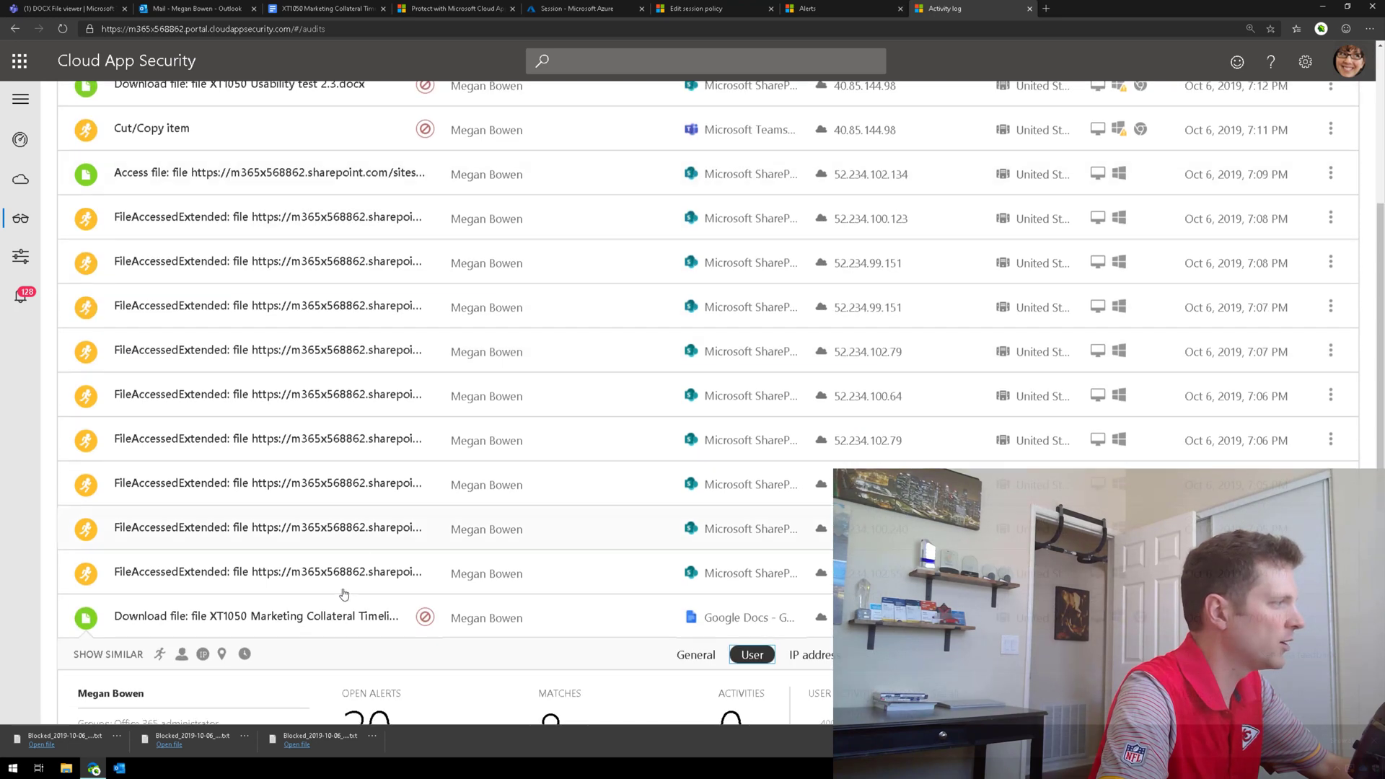
{"action": "scroll", "coordinate": [335, 619], "scroll_direction": "down", "scroll_amount": 1}
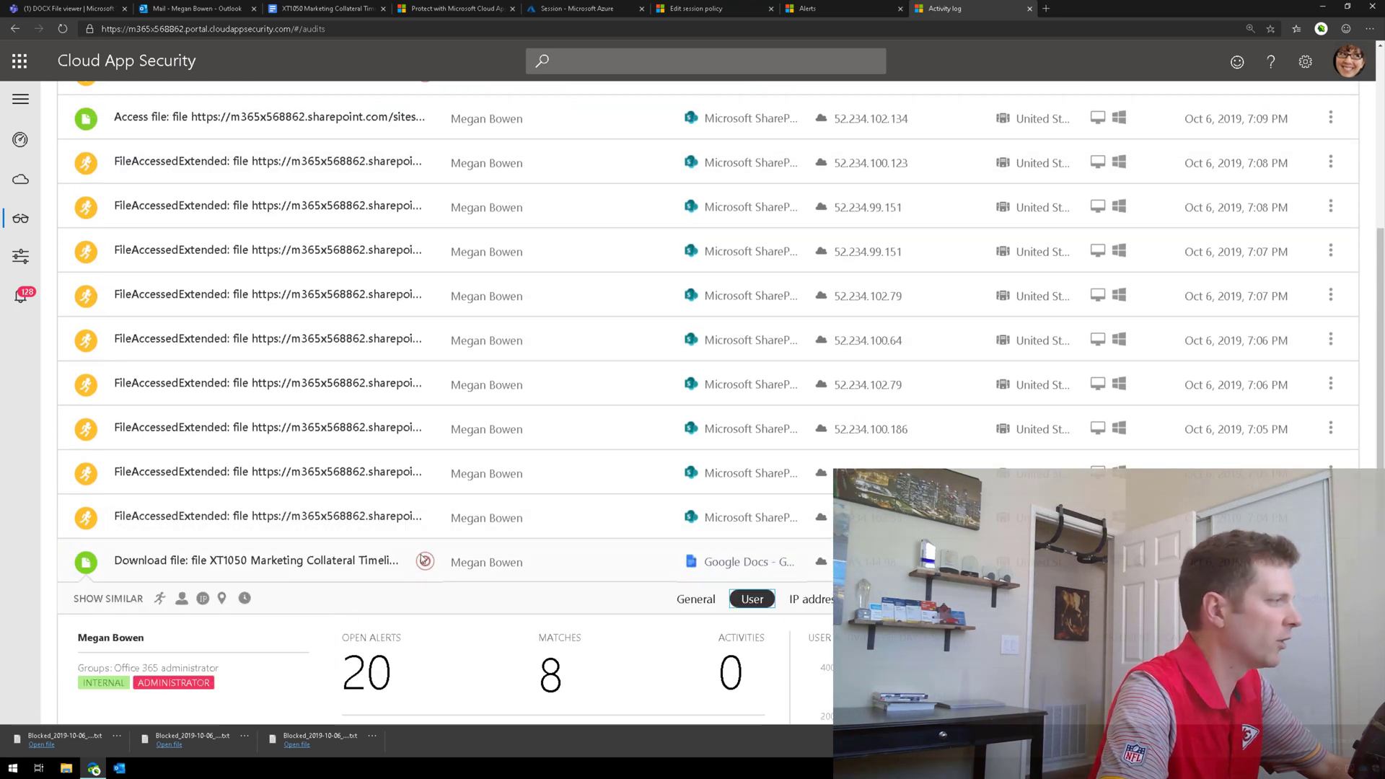
{"action": "scroll", "coordinate": [424, 560], "scroll_direction": "up", "scroll_amount": 10}
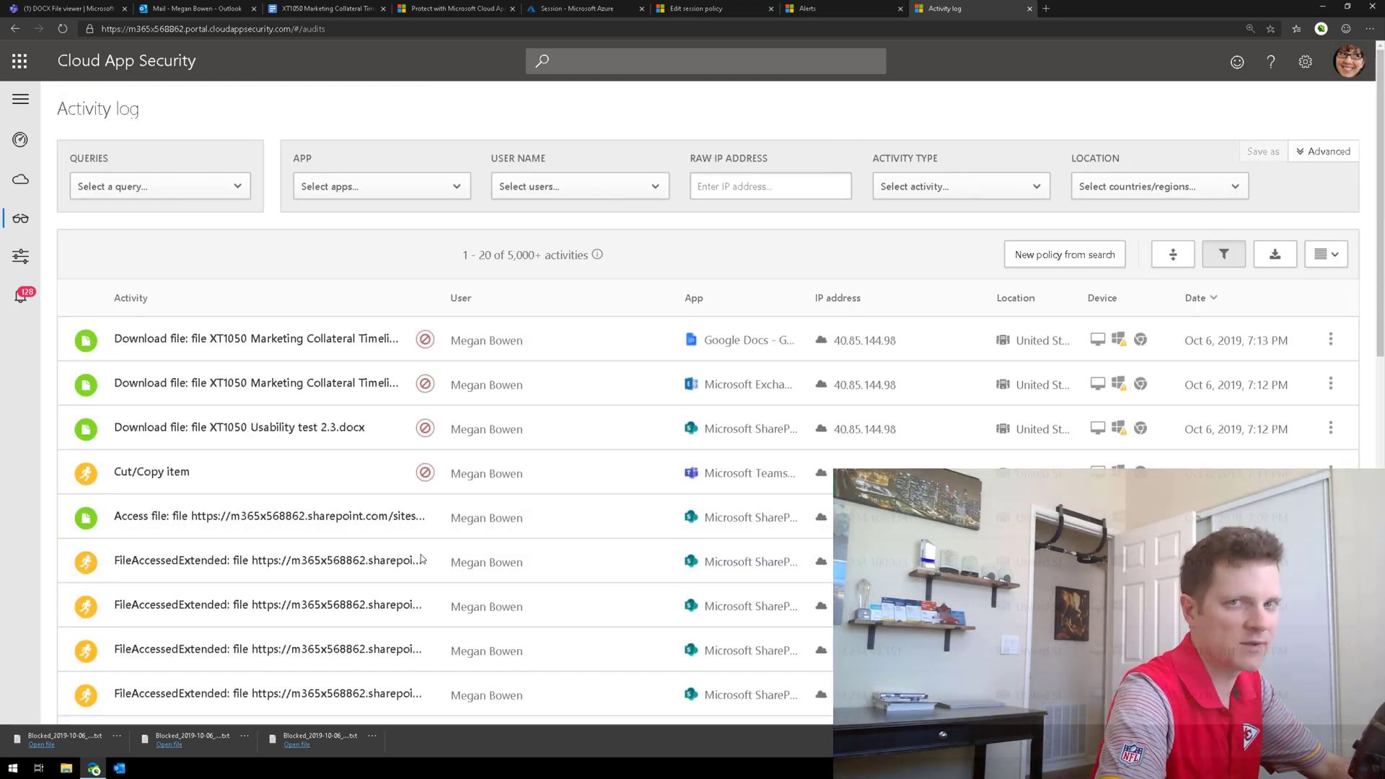